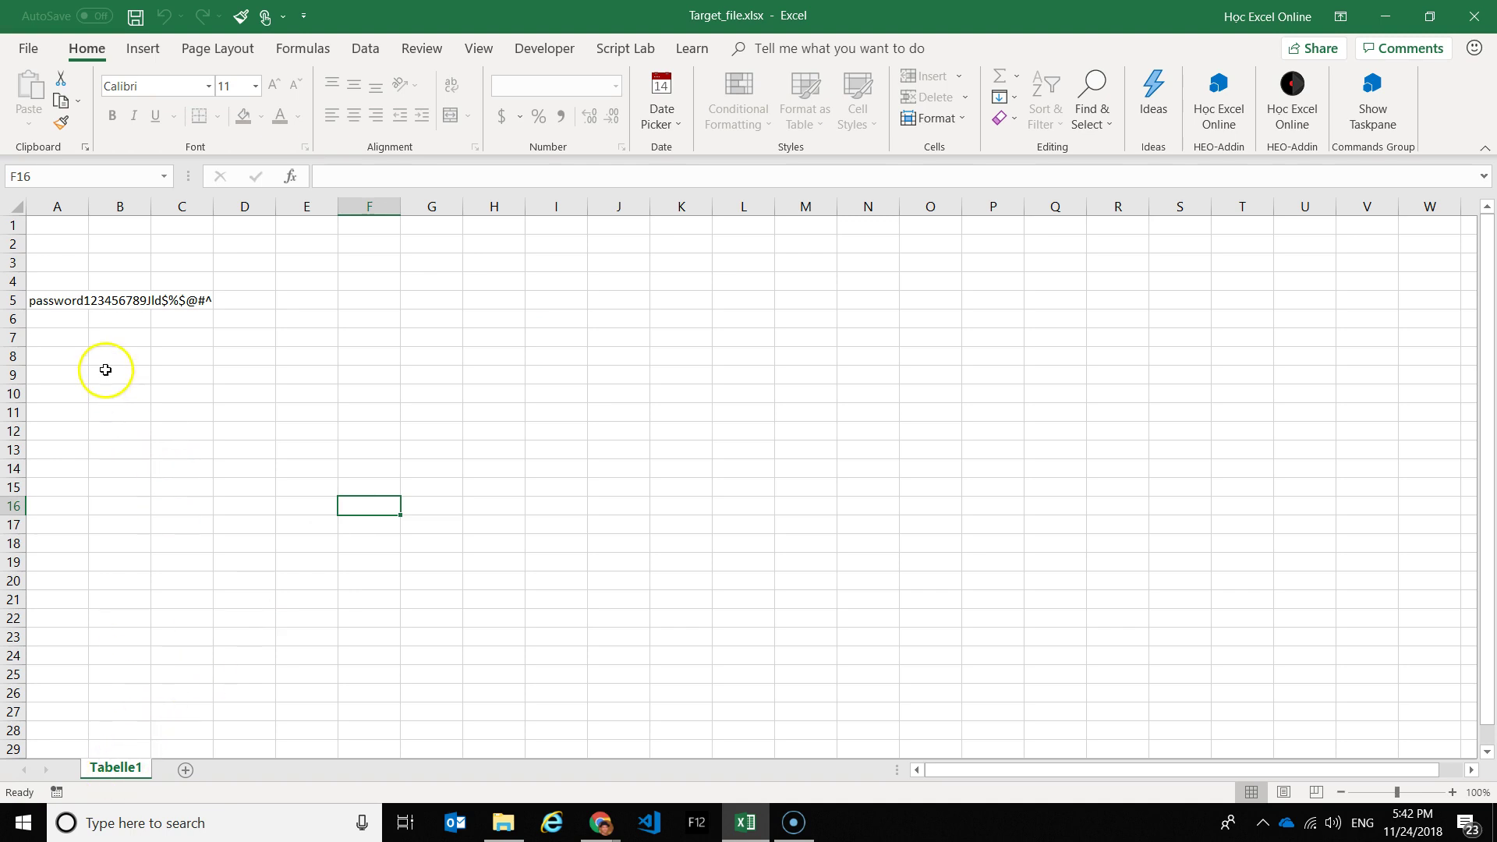
Confirm Tabelle1's Unprotect Sheet asks for a password, cancel the prompt, and close Target_file.xlsx
{"action": "right_click", "coordinate": [119, 769]}
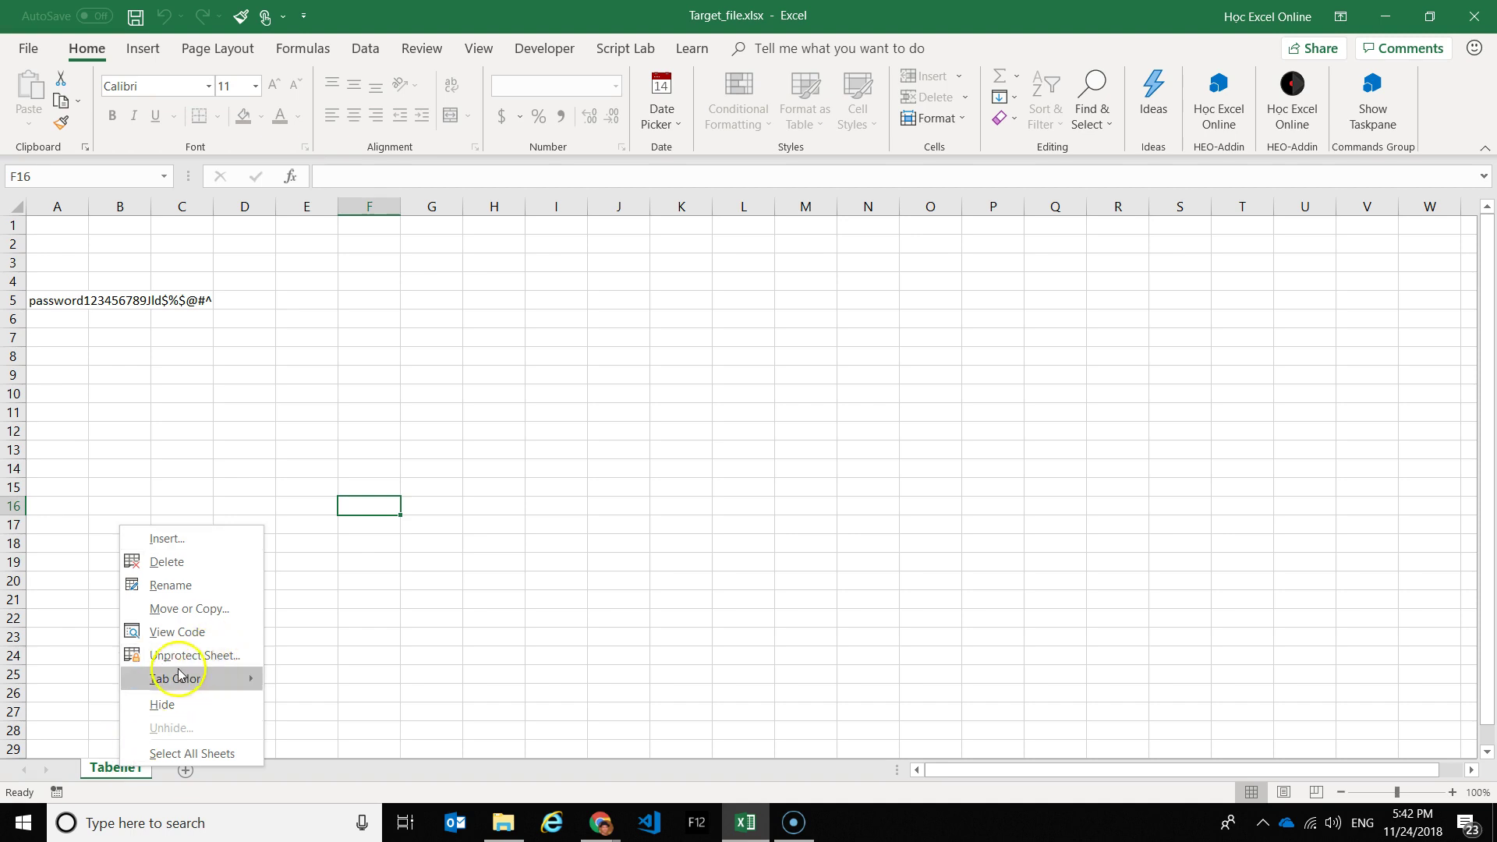
{"action": "left_click", "coordinate": [229, 657]}
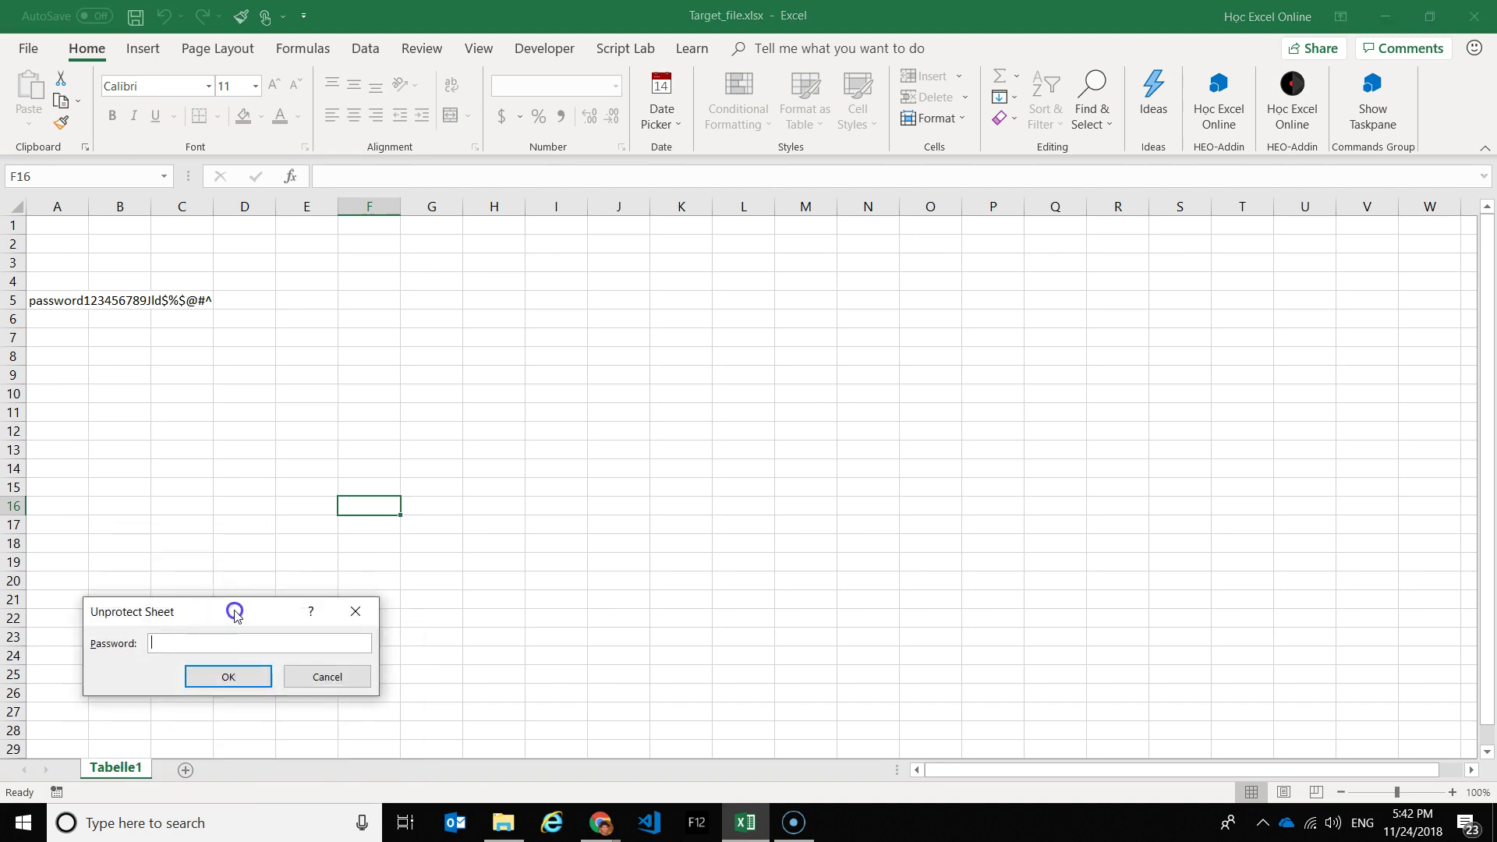
{"action": "left_click_drag", "start_coordinate": [231, 612], "coordinate": [419, 328]}
{"action": "left_click", "coordinate": [365, 356]}
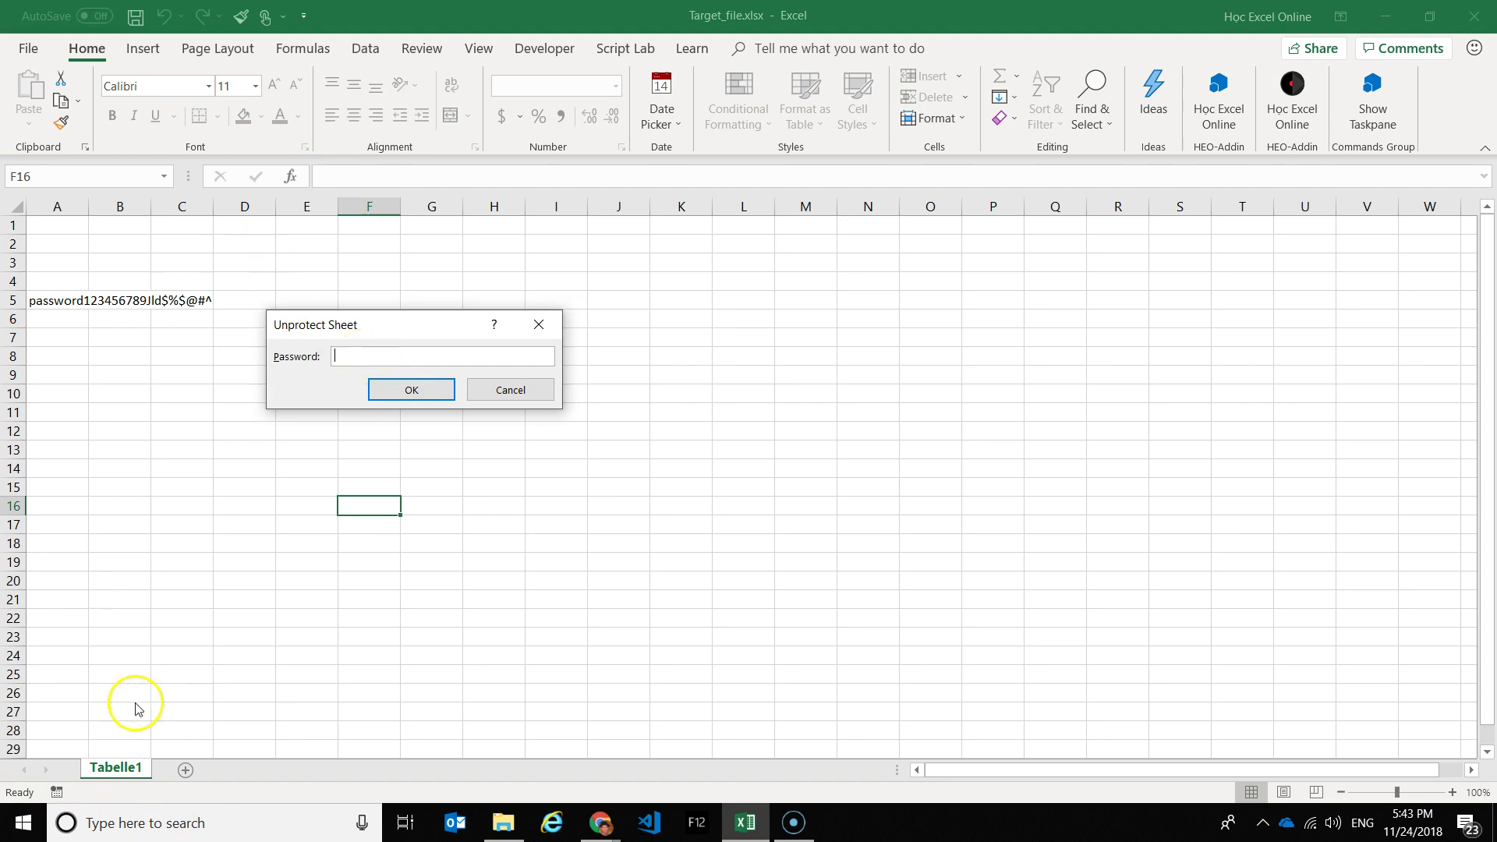
{"action": "left_click", "coordinate": [511, 390]}
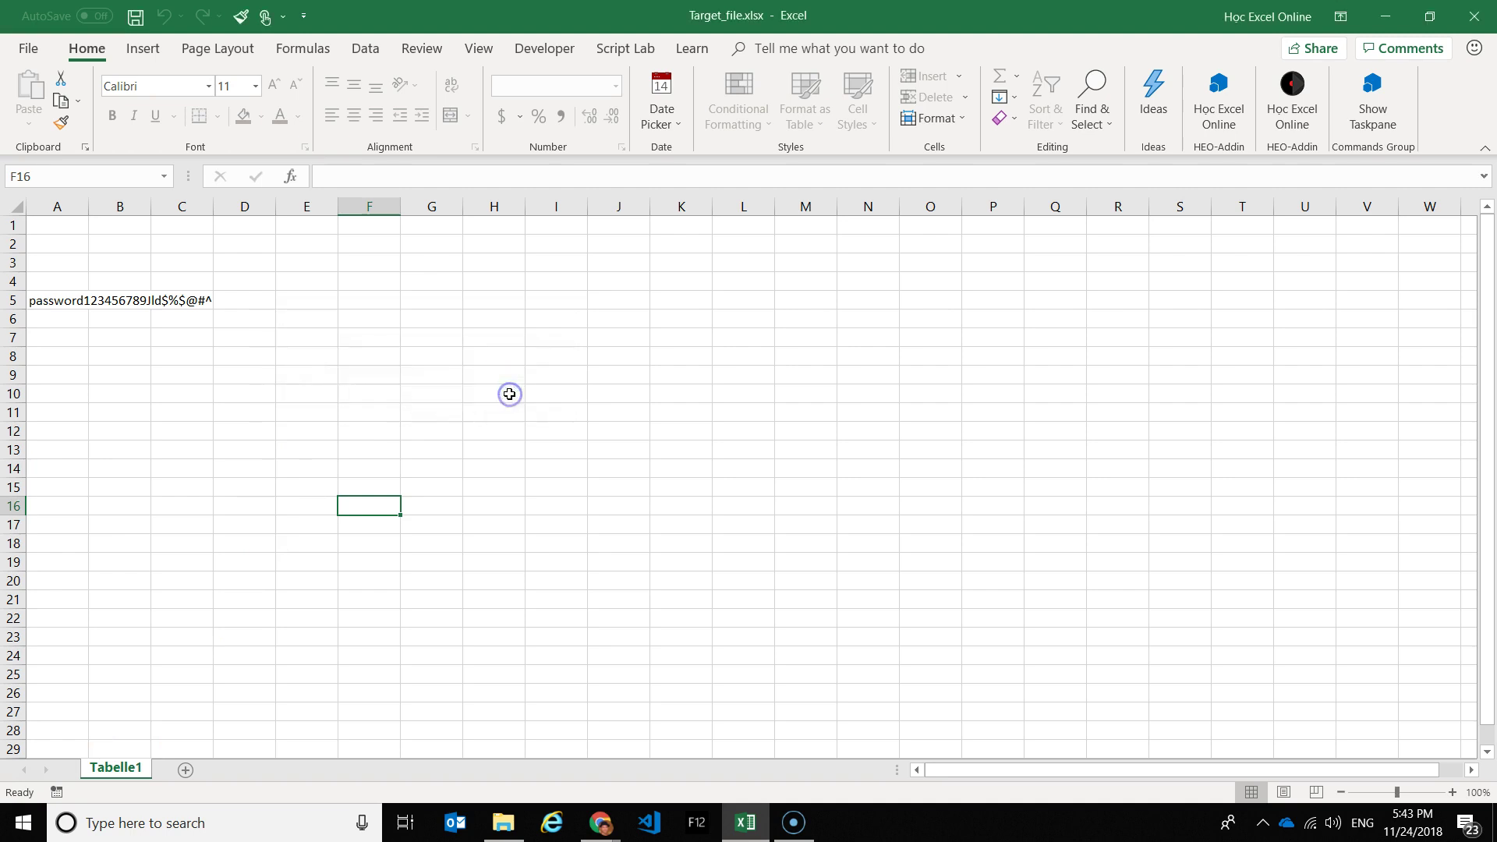
{"action": "left_click", "coordinate": [270, 435]}
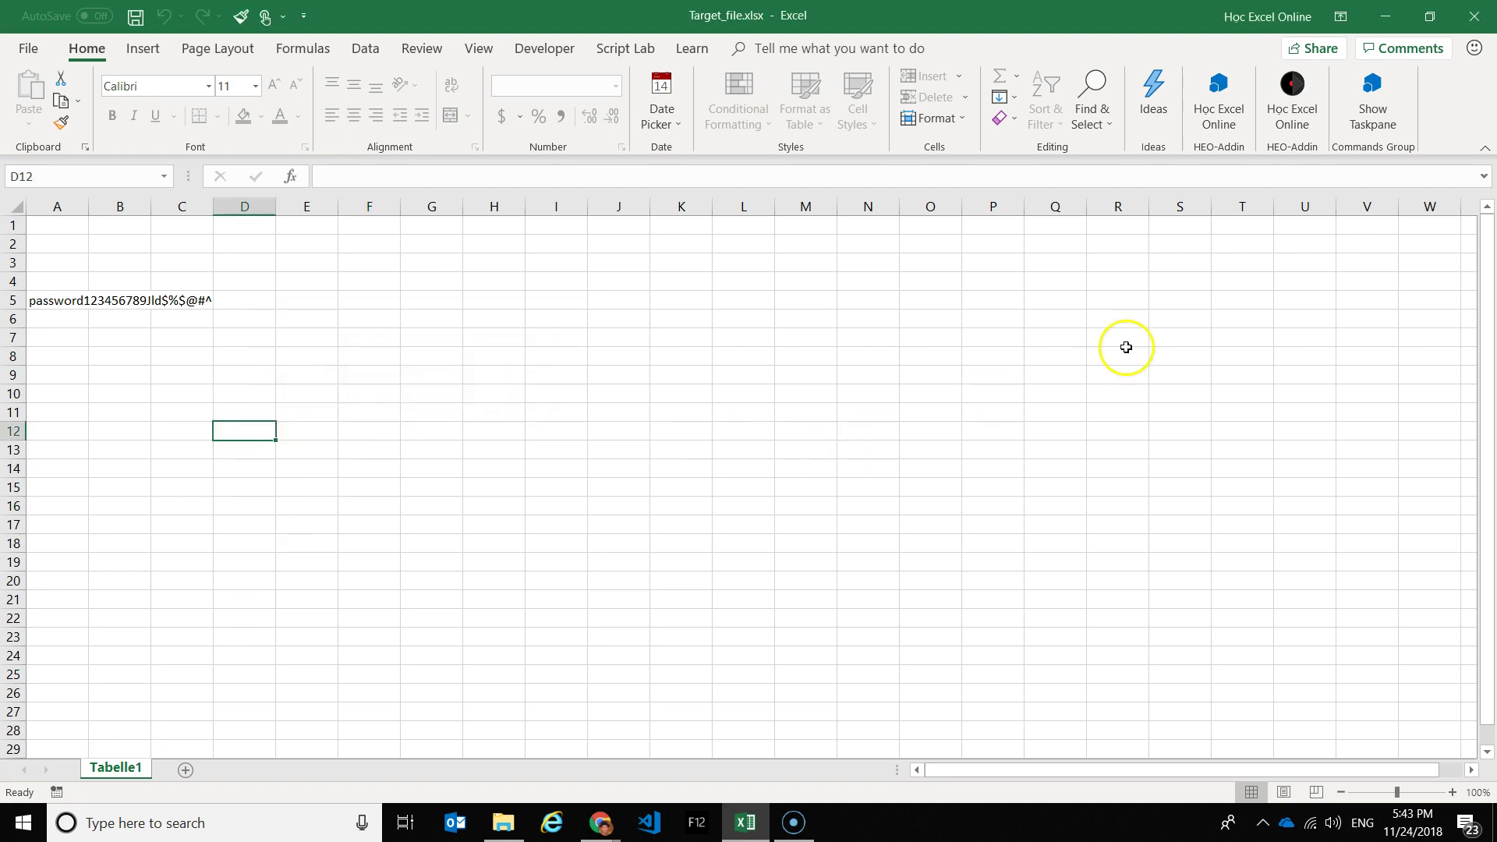
{"action": "left_click", "coordinate": [1476, 21]}
Duplicate Target_file.xlsx in the folder as Target_file - Copy.xlsx
{"action": "left_click", "coordinate": [24, 156]}
{"action": "double_click", "coordinate": [67, 123]}
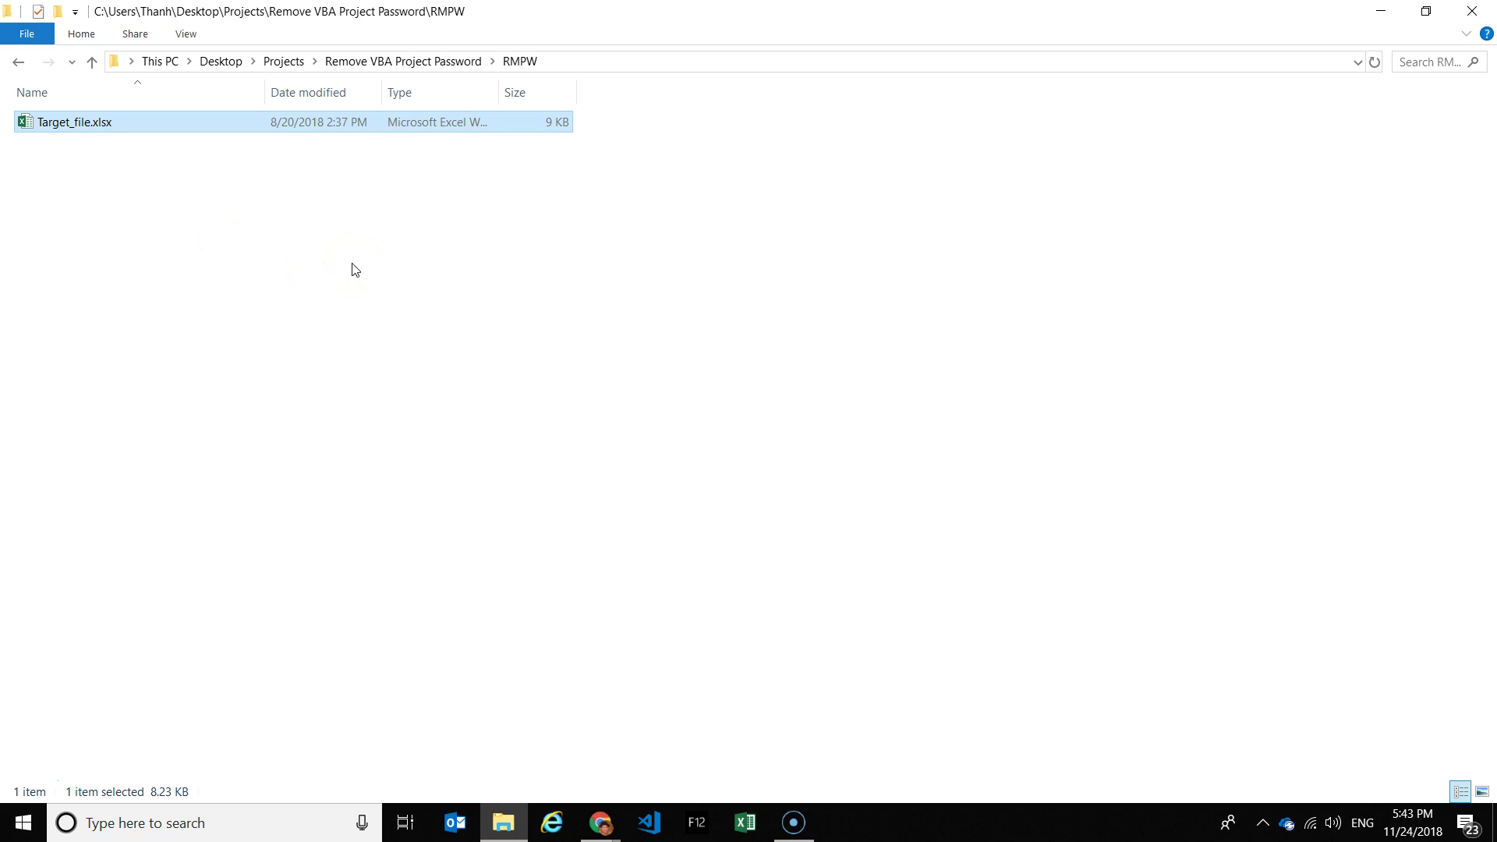
{"action": "key", "text": "ctrl+c"}
{"action": "key", "text": "ctrl+v"}
{"action": "left_click", "coordinate": [202, 236]}
{"action": "left_click", "coordinate": [91, 127]}
{"action": "double_click", "coordinate": [86, 129]}
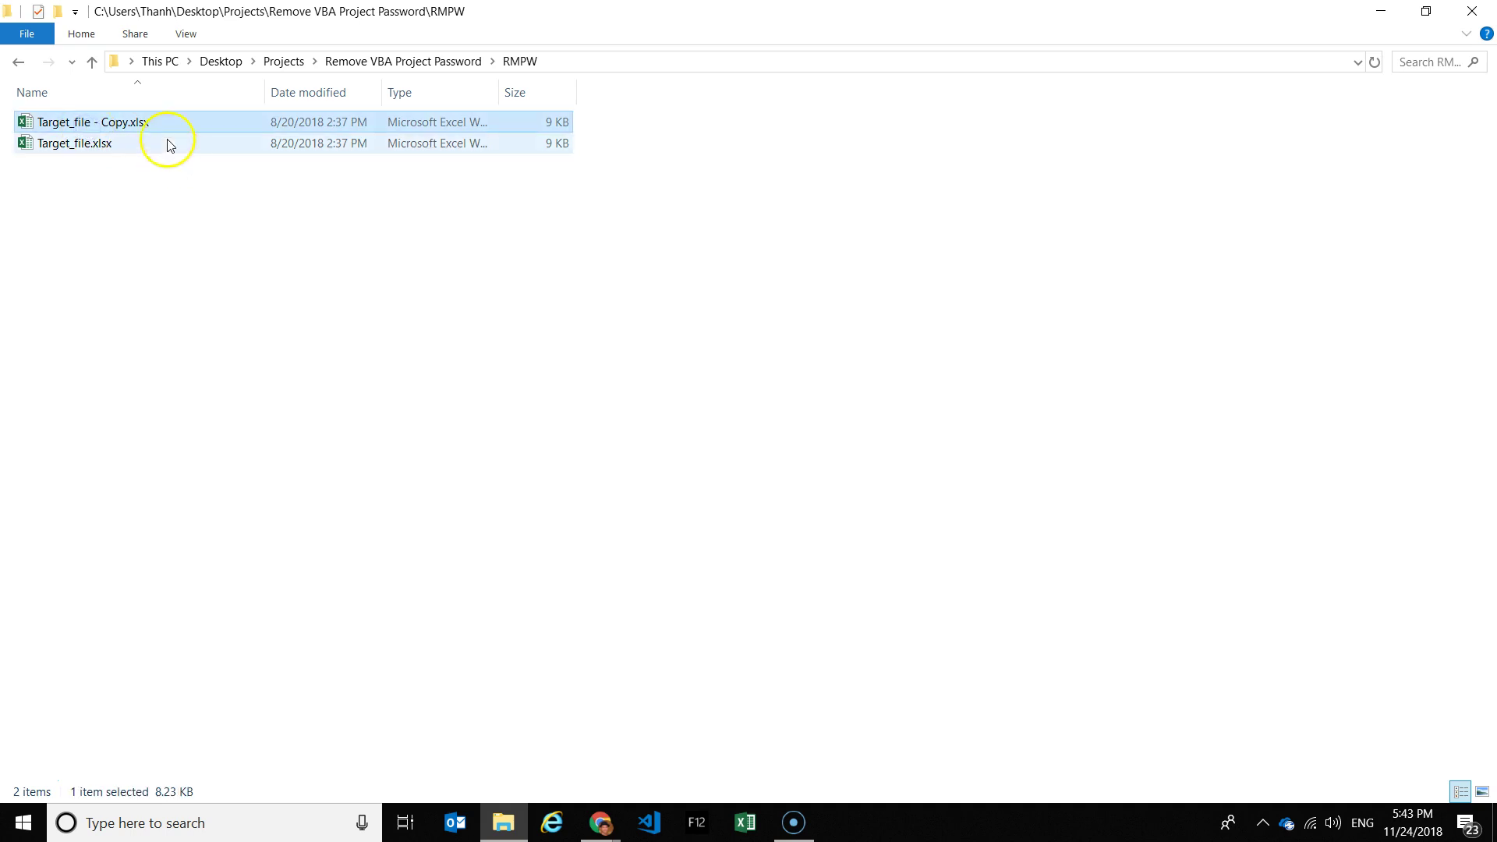
{"action": "left_click", "coordinate": [83, 196]}
Create a new blank Excel workbook named Werkzeug.xlsx and open it
{"action": "right_click", "coordinate": [68, 203]}
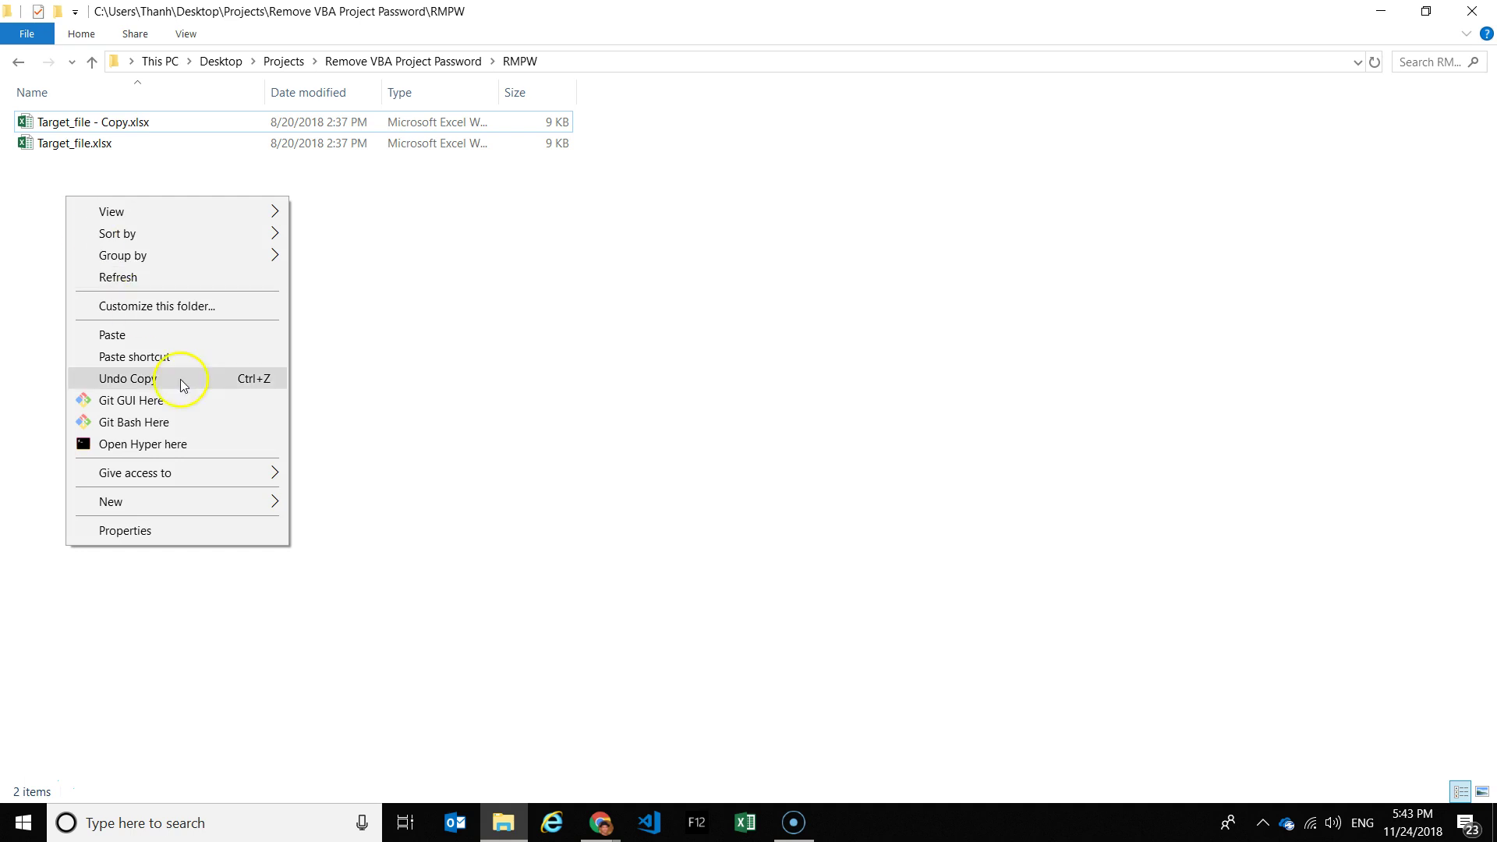
{"action": "mouse_move", "coordinate": [110, 500]}
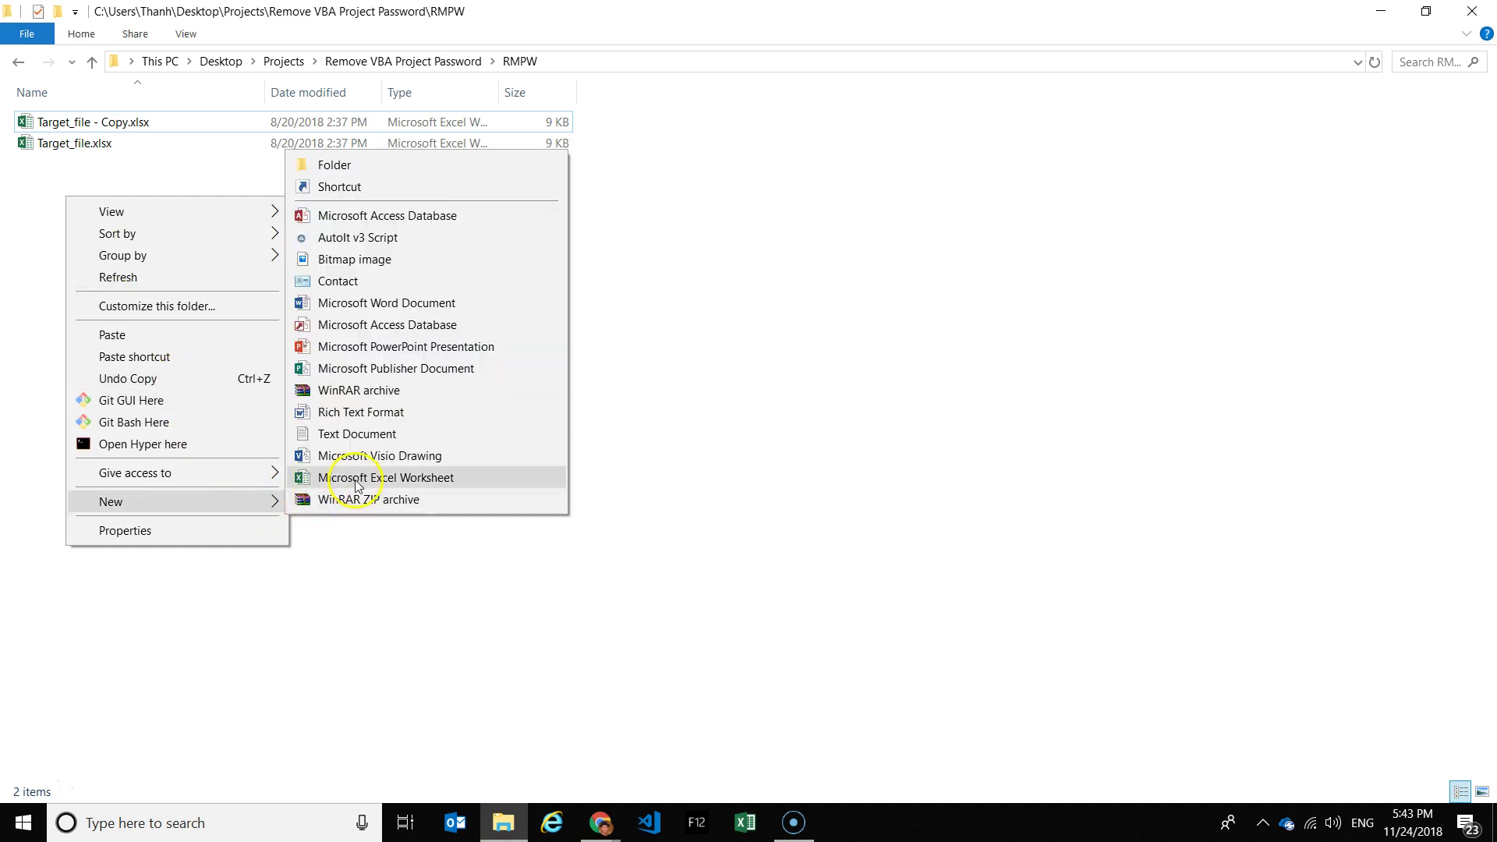
{"action": "left_click", "coordinate": [360, 484]}
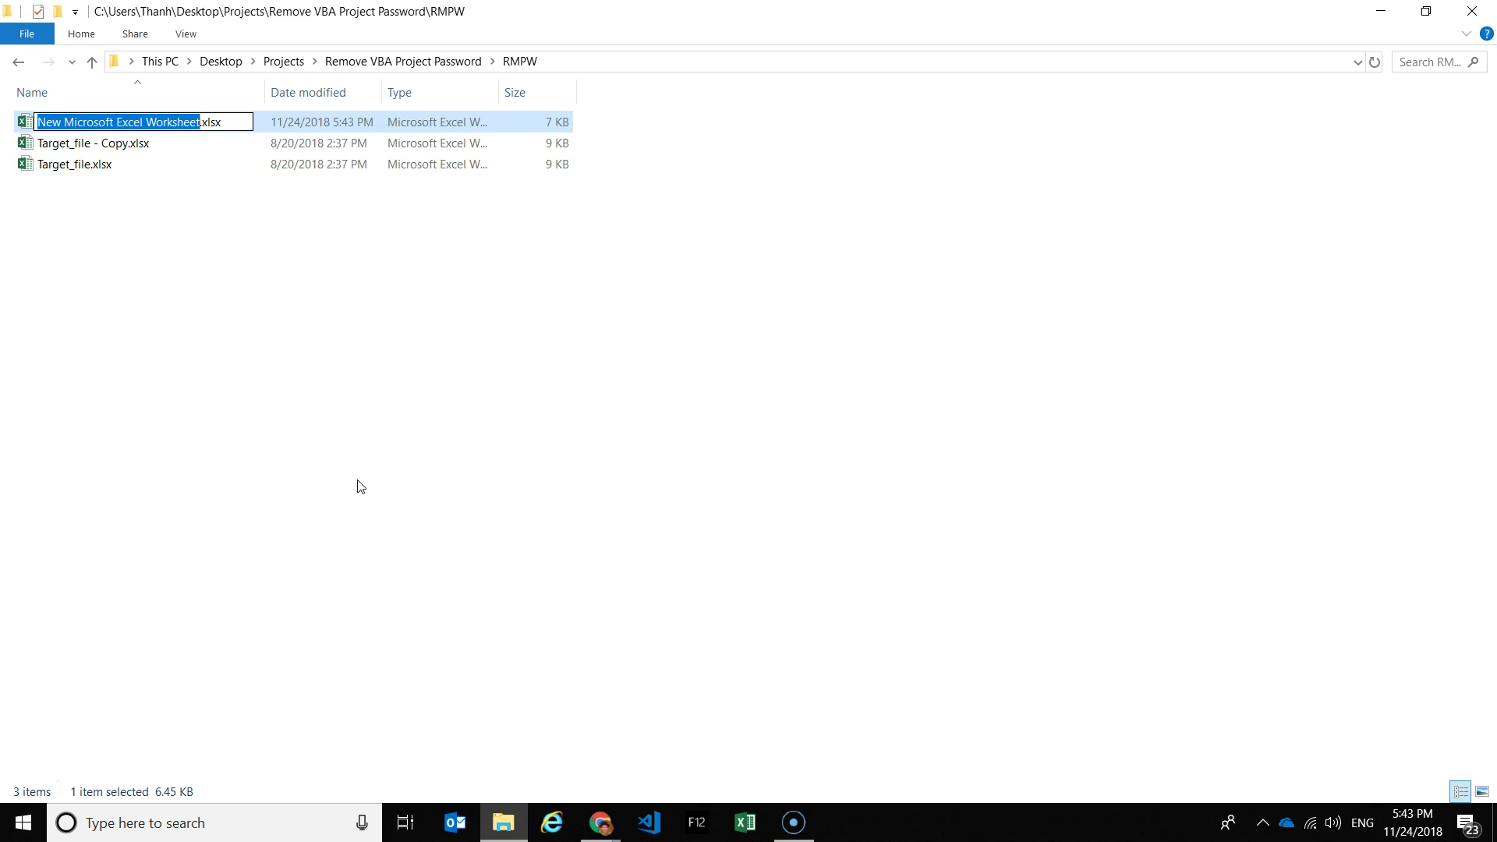
{"action": "type", "text": "Werkz"}
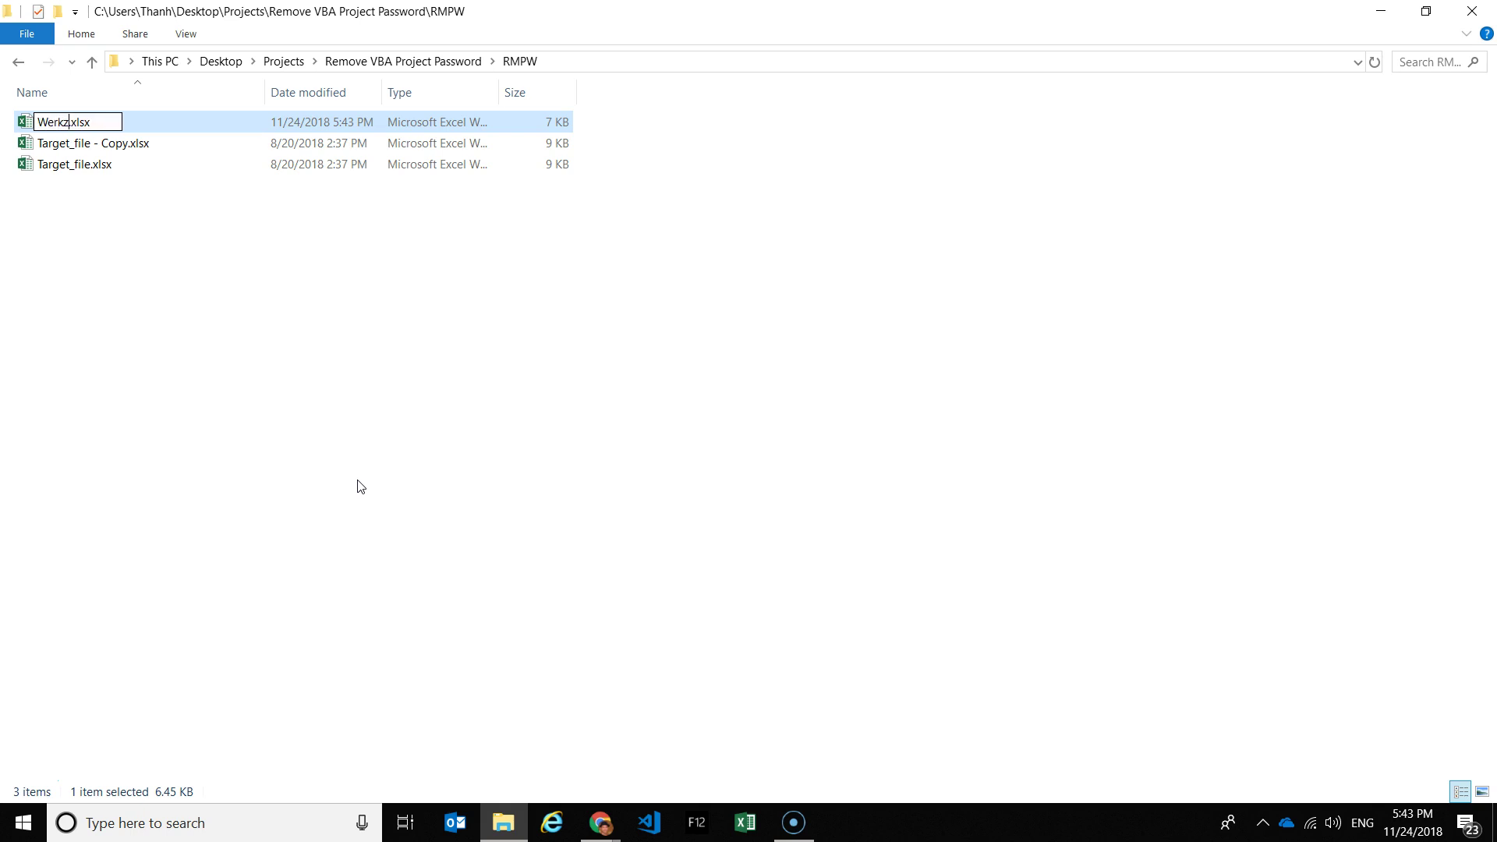
{"action": "type", "text": "ug"}
{"action": "key", "text": "Return"}
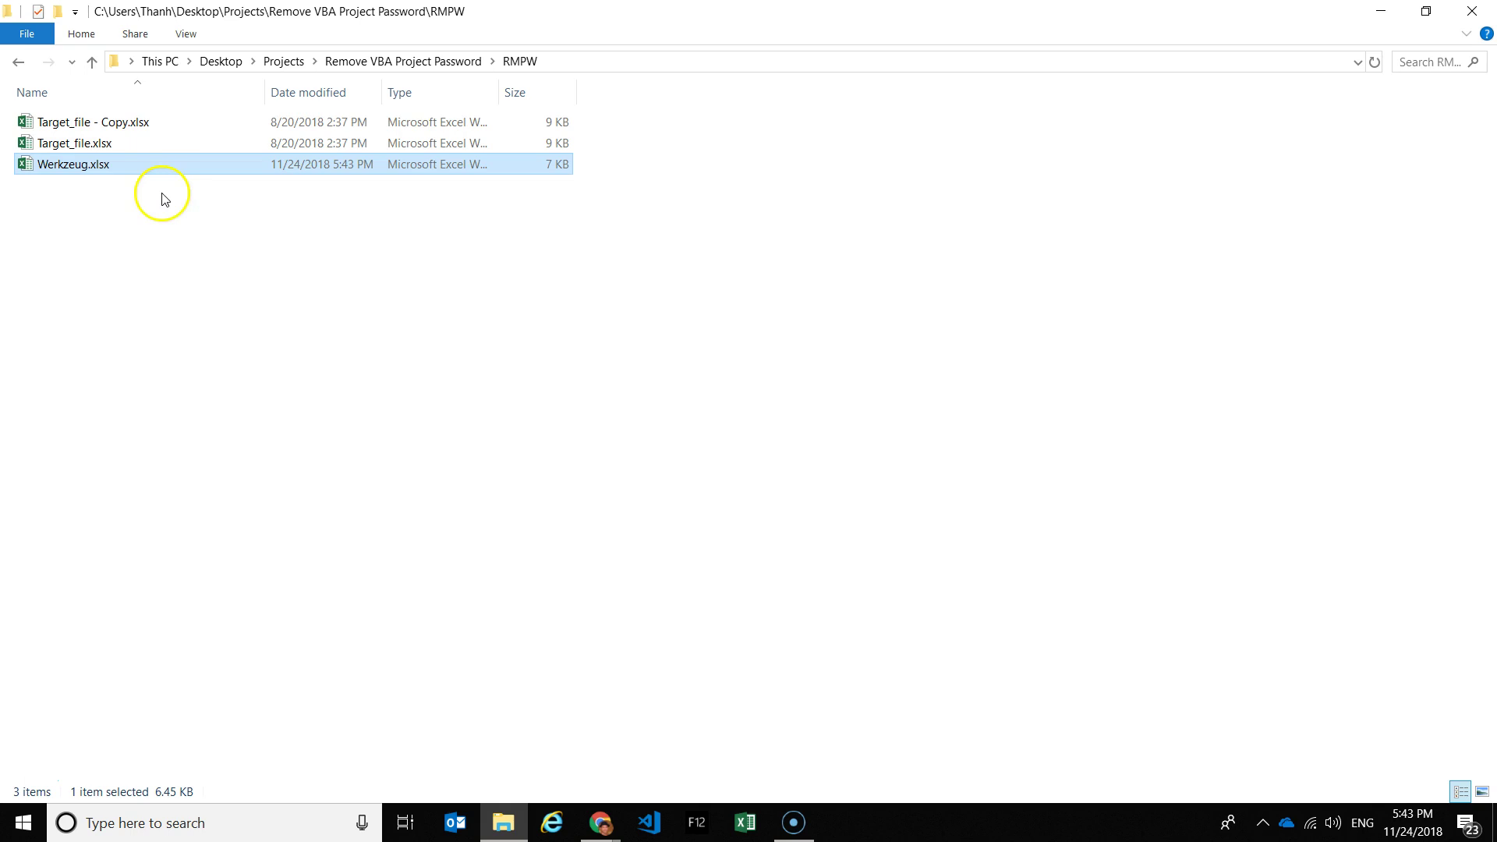
{"action": "double_click", "coordinate": [64, 165]}
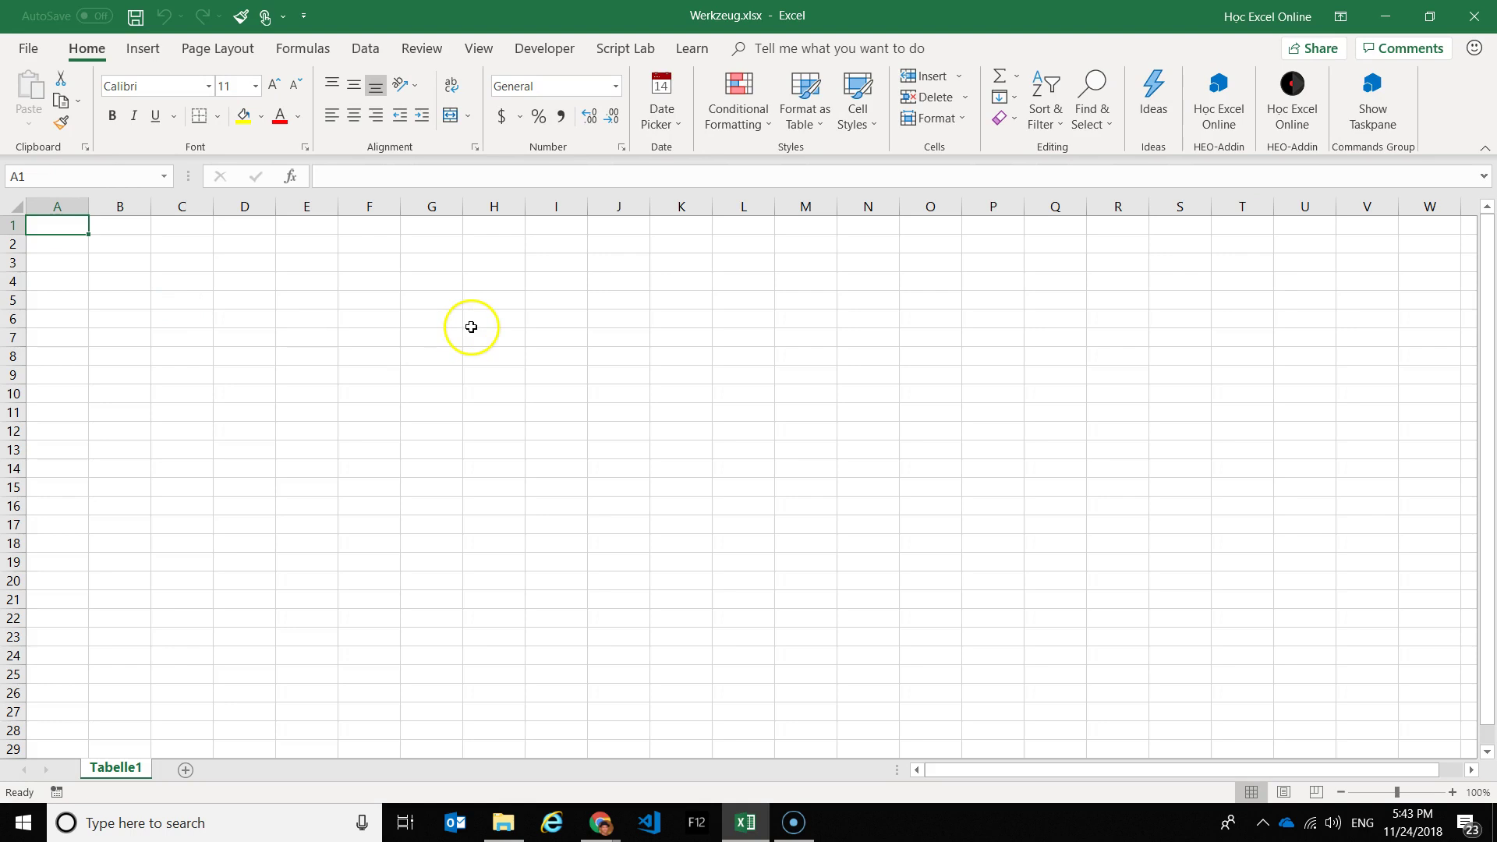
Open the Visual Basic editor from the Developer tab
{"action": "left_click", "coordinate": [470, 326]}
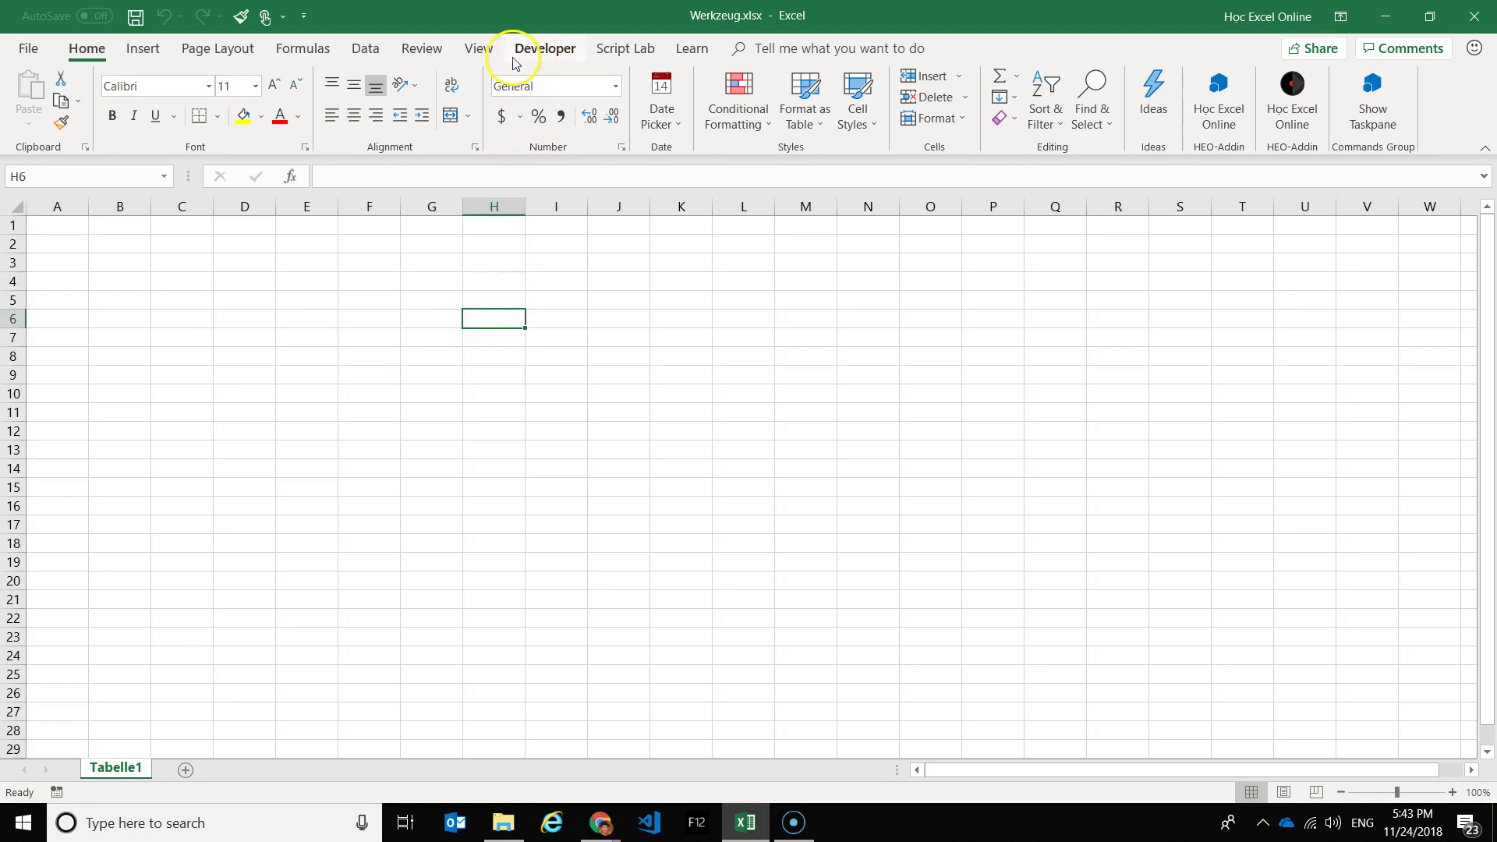
{"action": "left_click", "coordinate": [541, 51]}
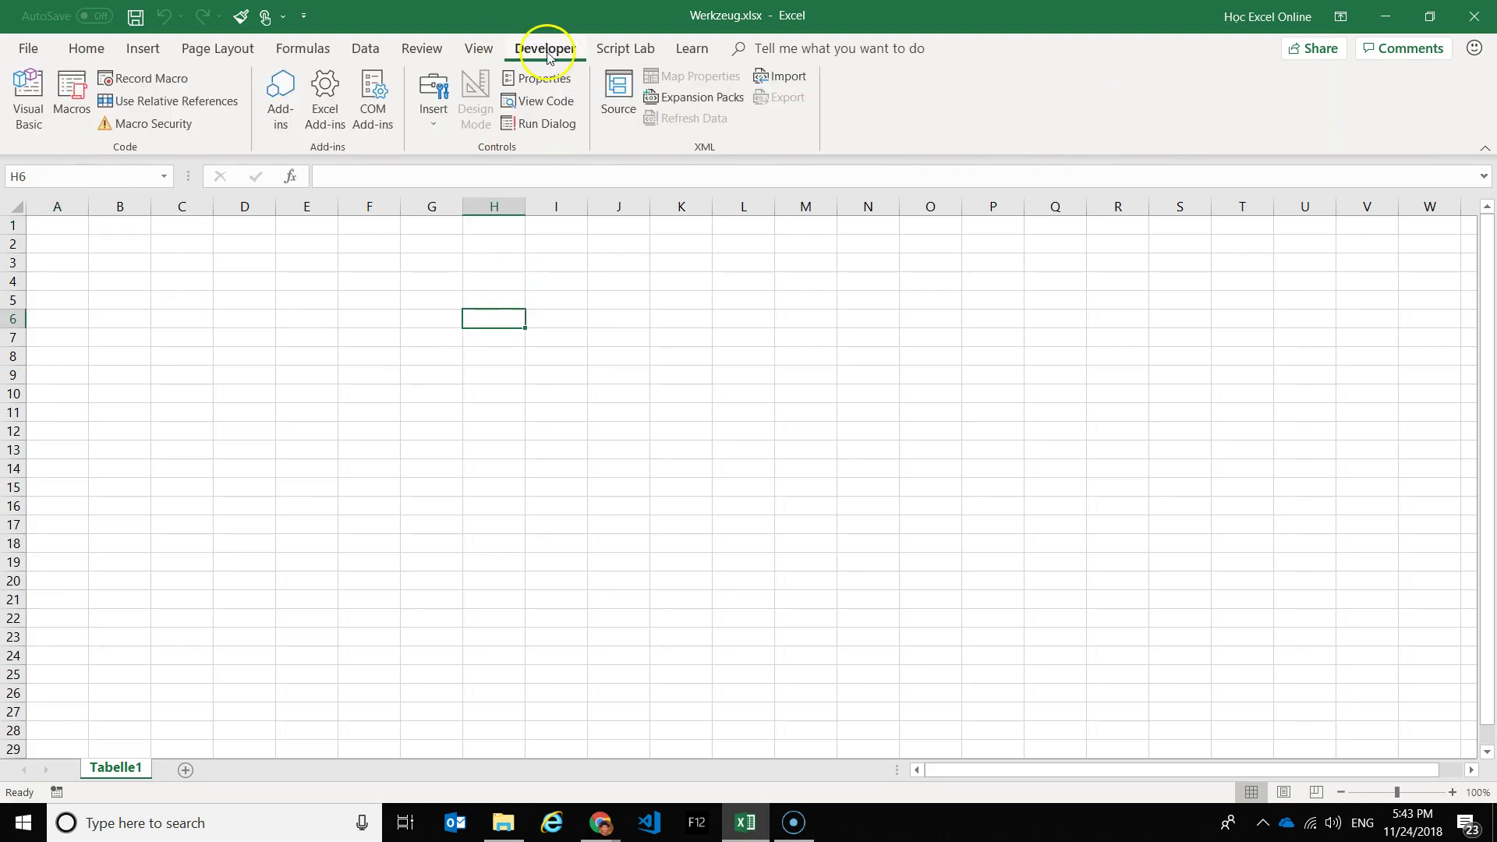
{"action": "left_click", "coordinate": [30, 98]}
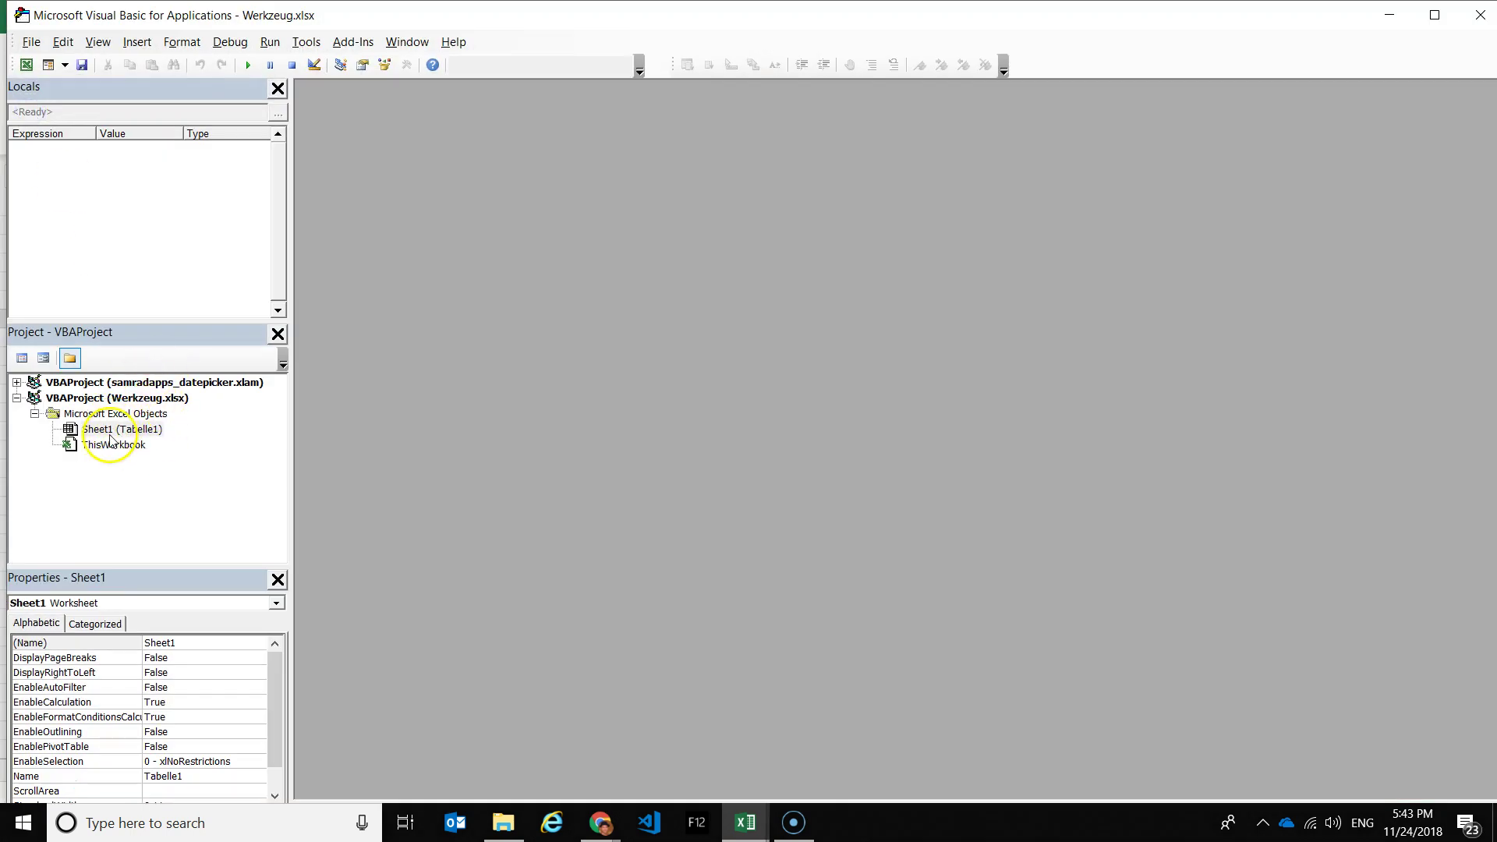
Insert a new empty Module1 into the Werkzeug project
{"action": "left_click", "coordinate": [45, 337]}
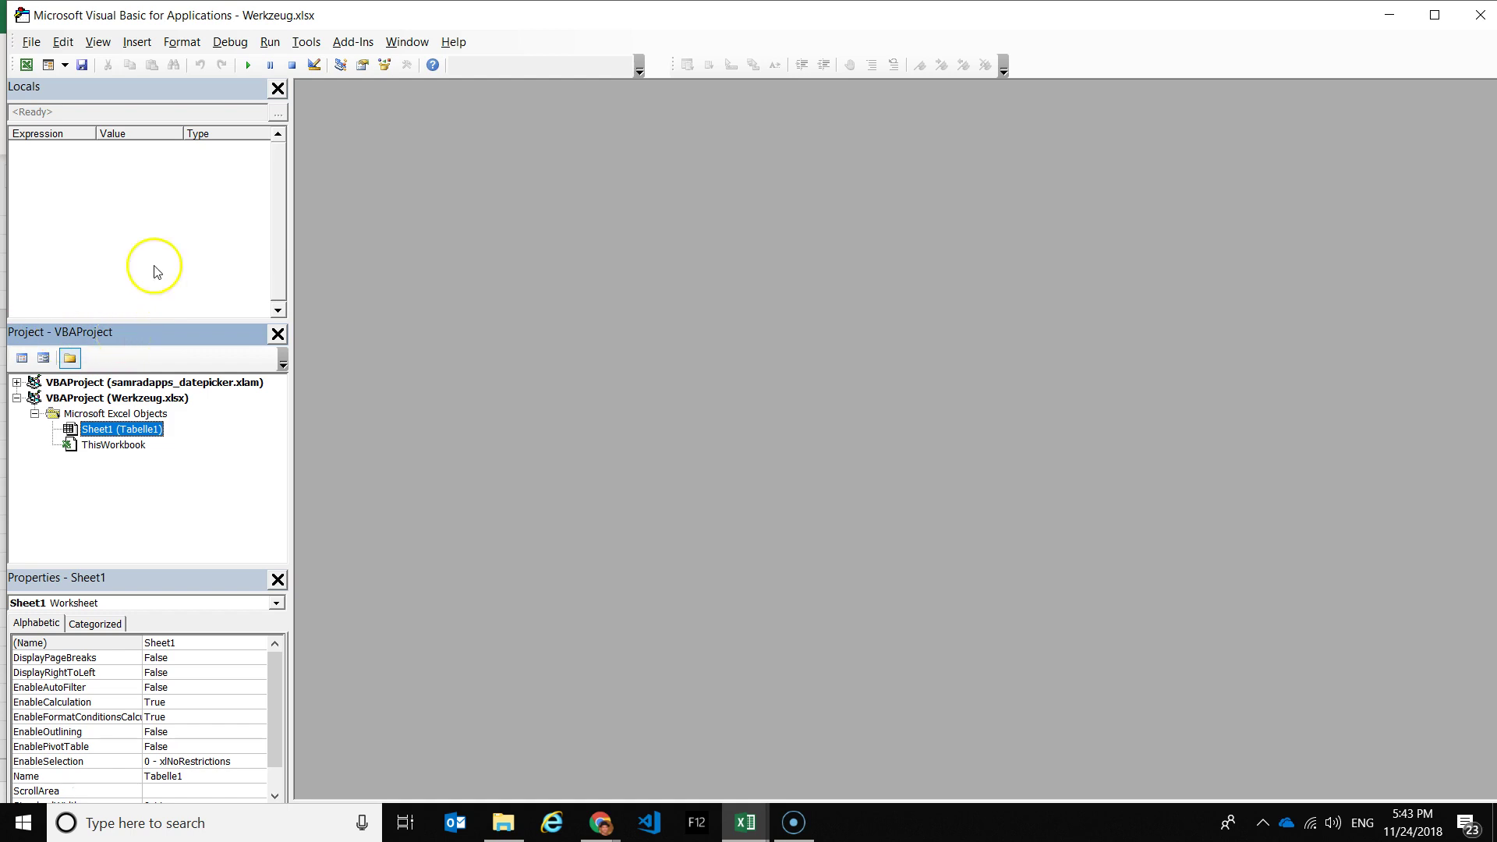
{"action": "left_click", "coordinate": [102, 45]}
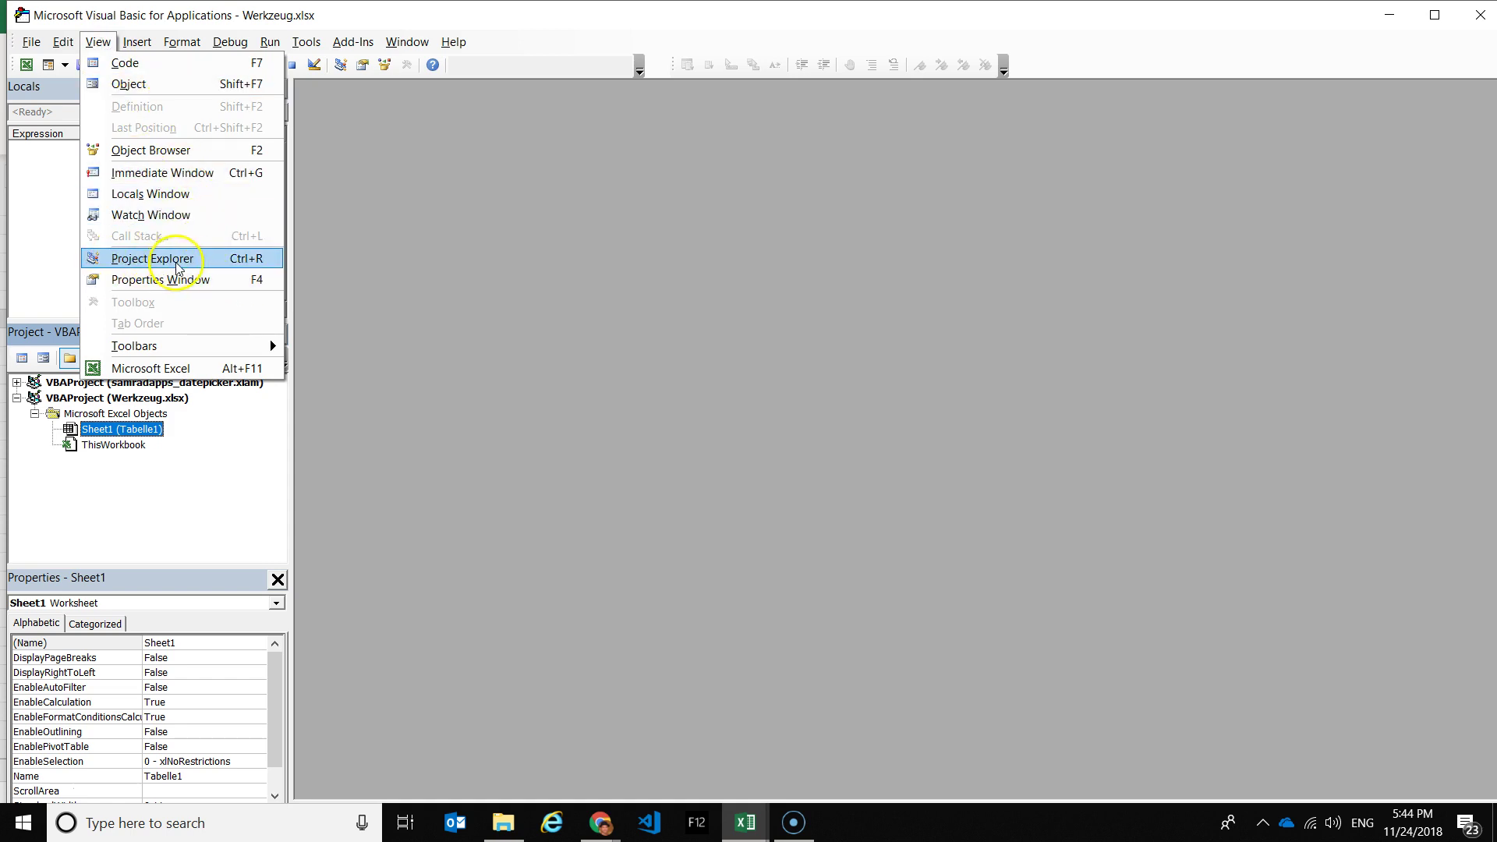
{"action": "left_click", "coordinate": [137, 465]}
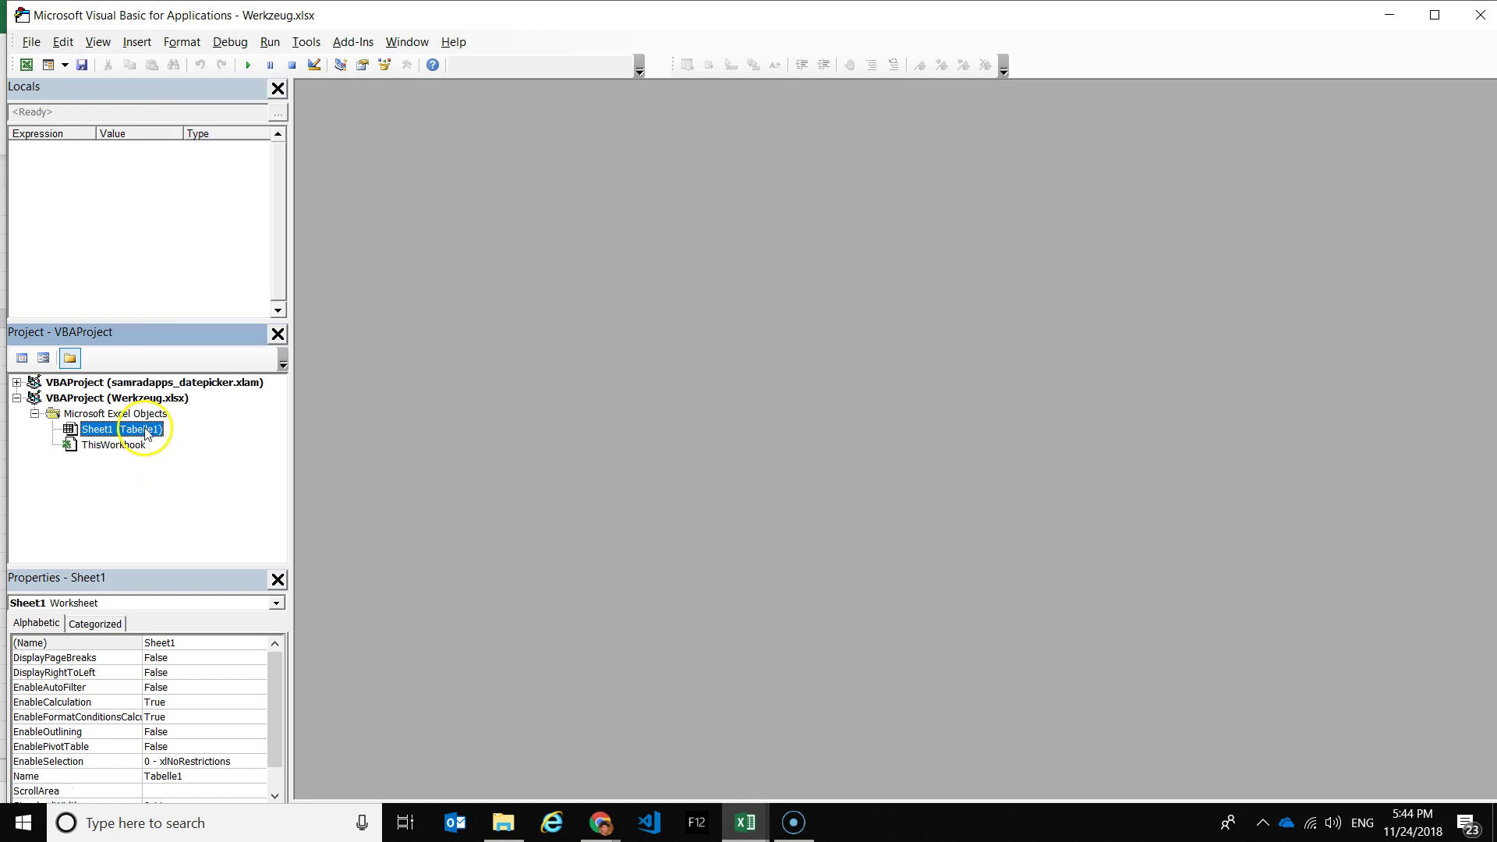
{"action": "right_click", "coordinate": [146, 433]}
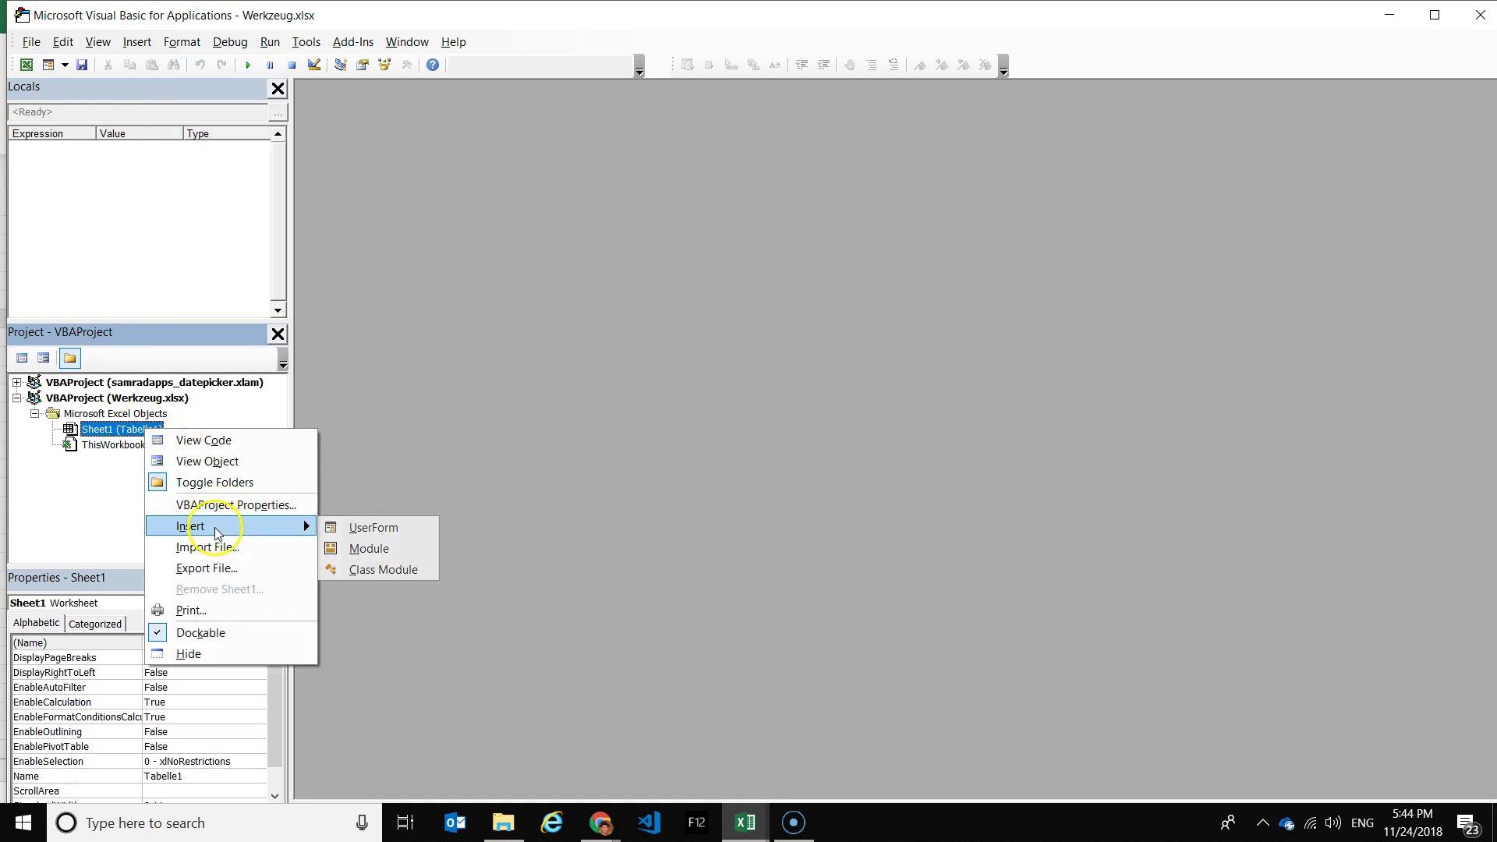
{"action": "left_click", "coordinate": [368, 549]}
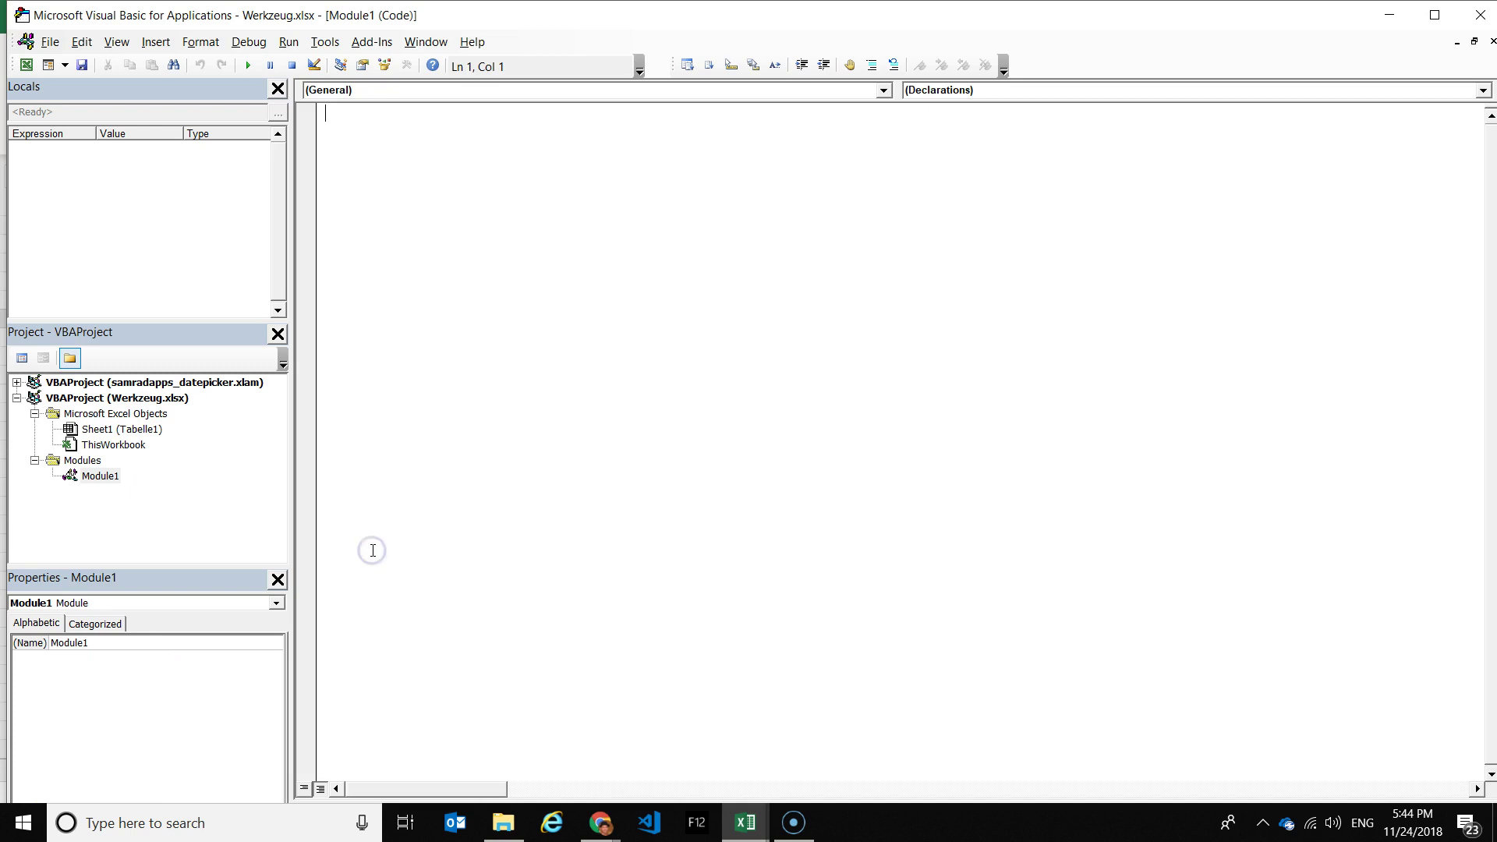
Copy the raw RemoveProtection.bas code from the GitHub gist, then switch back to the VBA editor
{"action": "left_click", "coordinate": [601, 822]}
{"action": "left_click", "coordinate": [710, 756]}
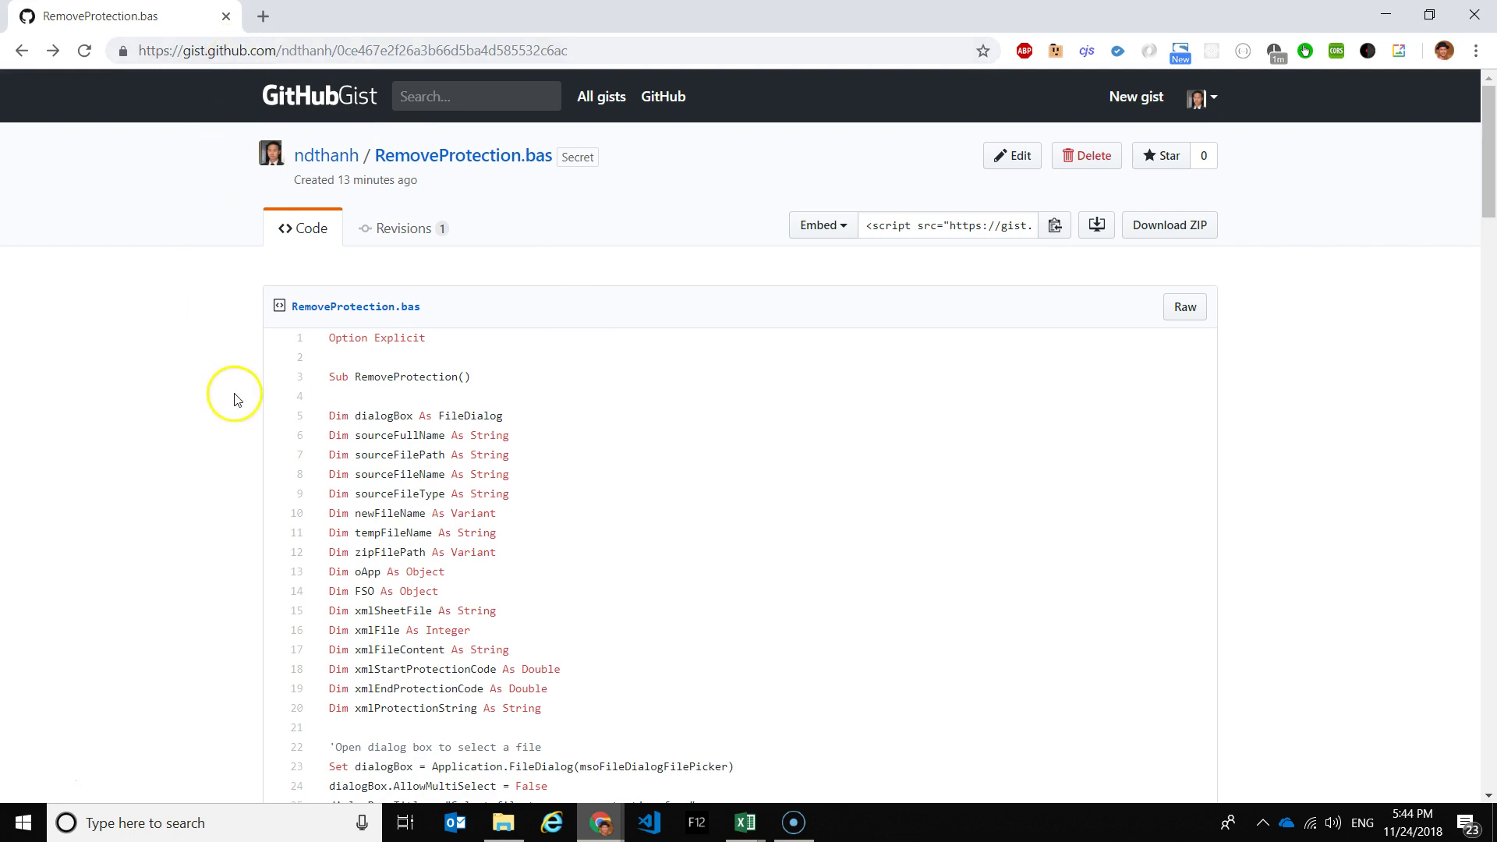
{"action": "scroll", "coordinate": [562, 391], "scroll_direction": "down", "scroll_amount": 1}
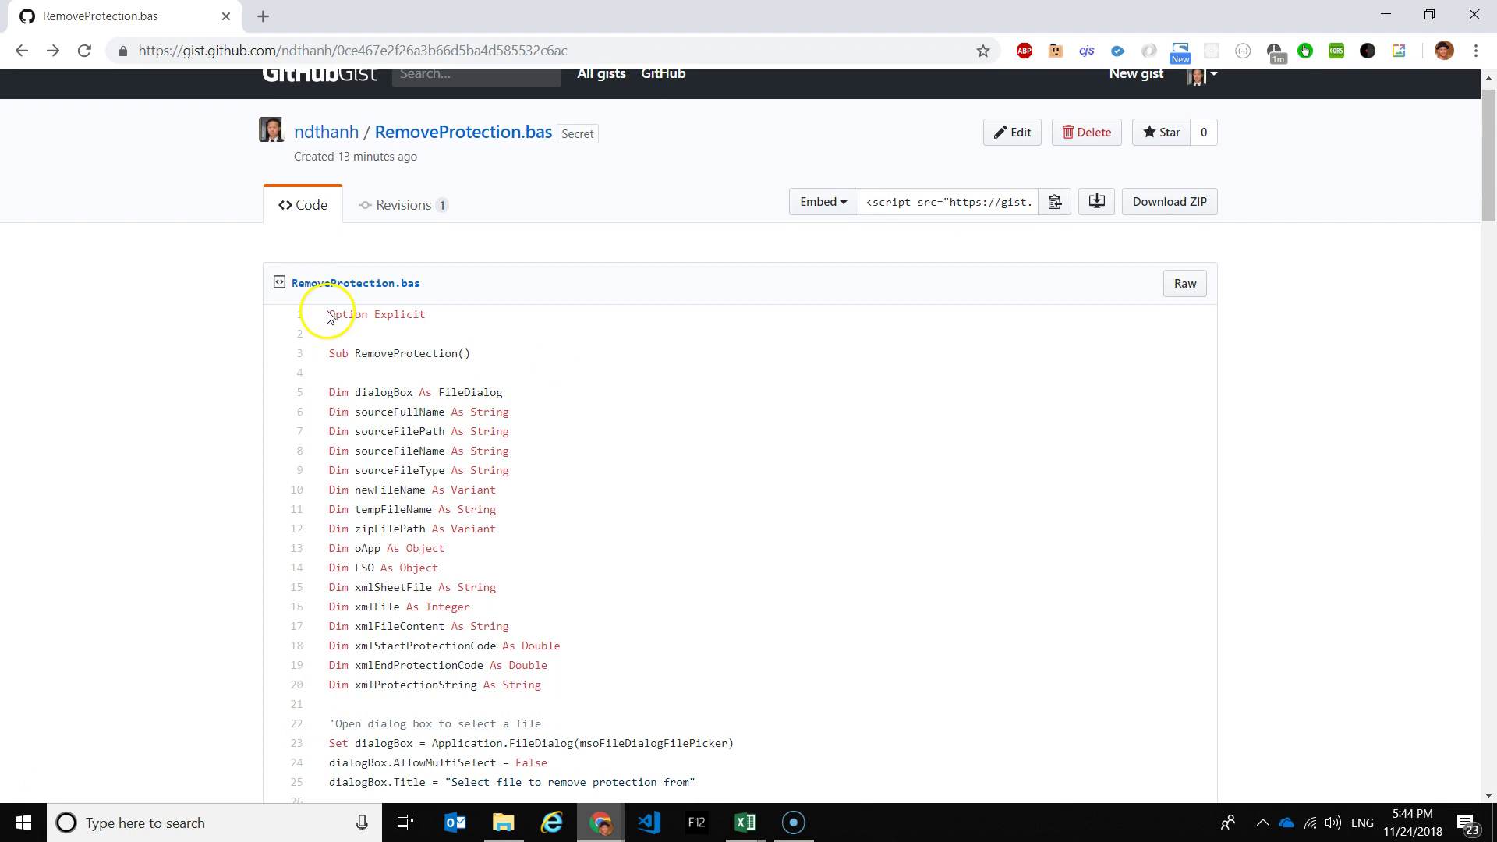
{"action": "left_click_drag", "start_coordinate": [329, 313], "coordinate": [645, 592]}
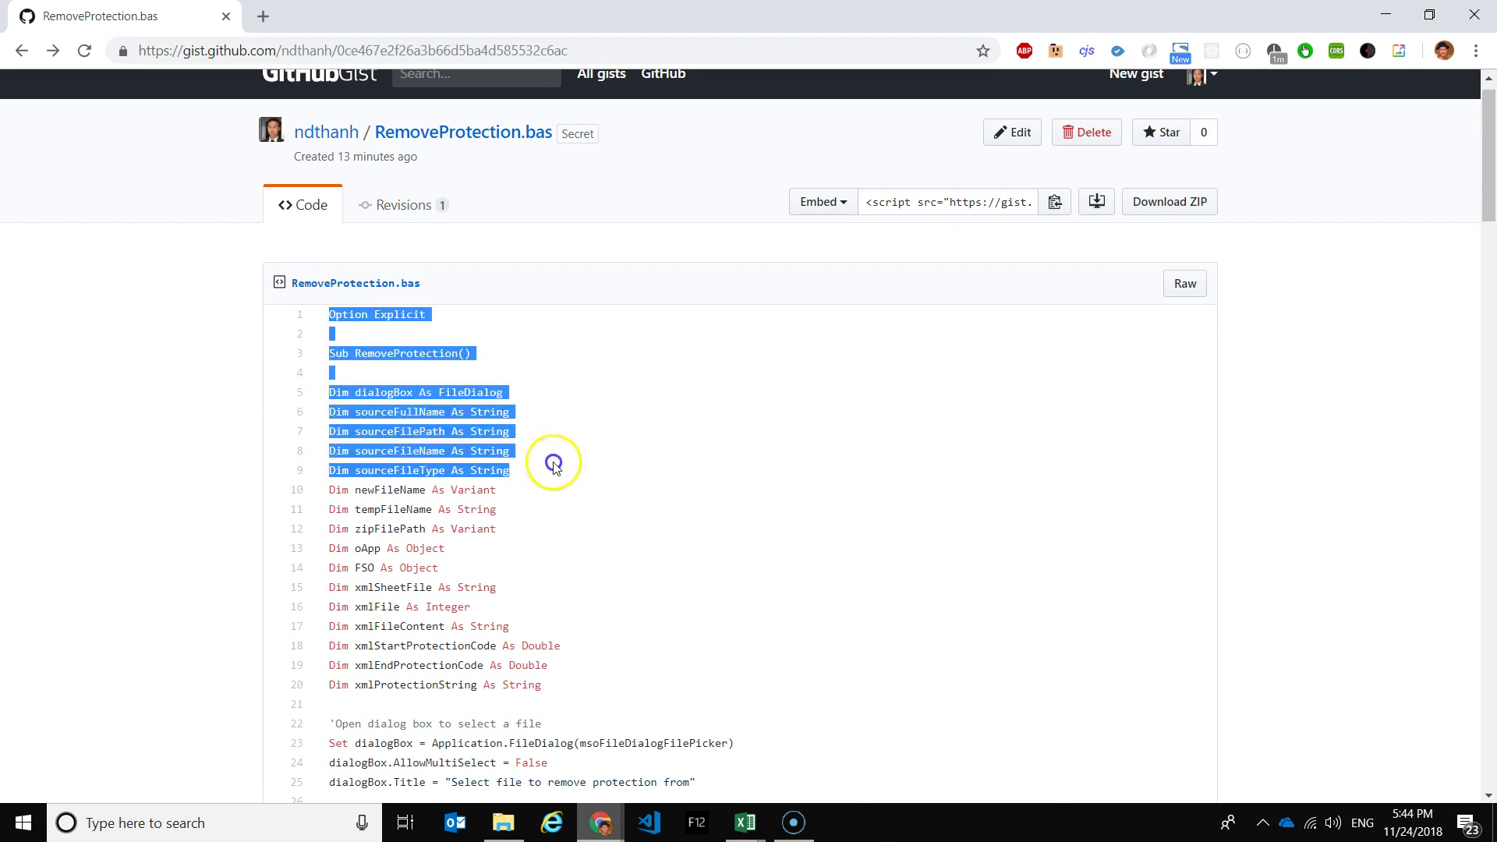
{"action": "left_click", "coordinate": [1094, 376]}
{"action": "left_click", "coordinate": [1185, 284]}
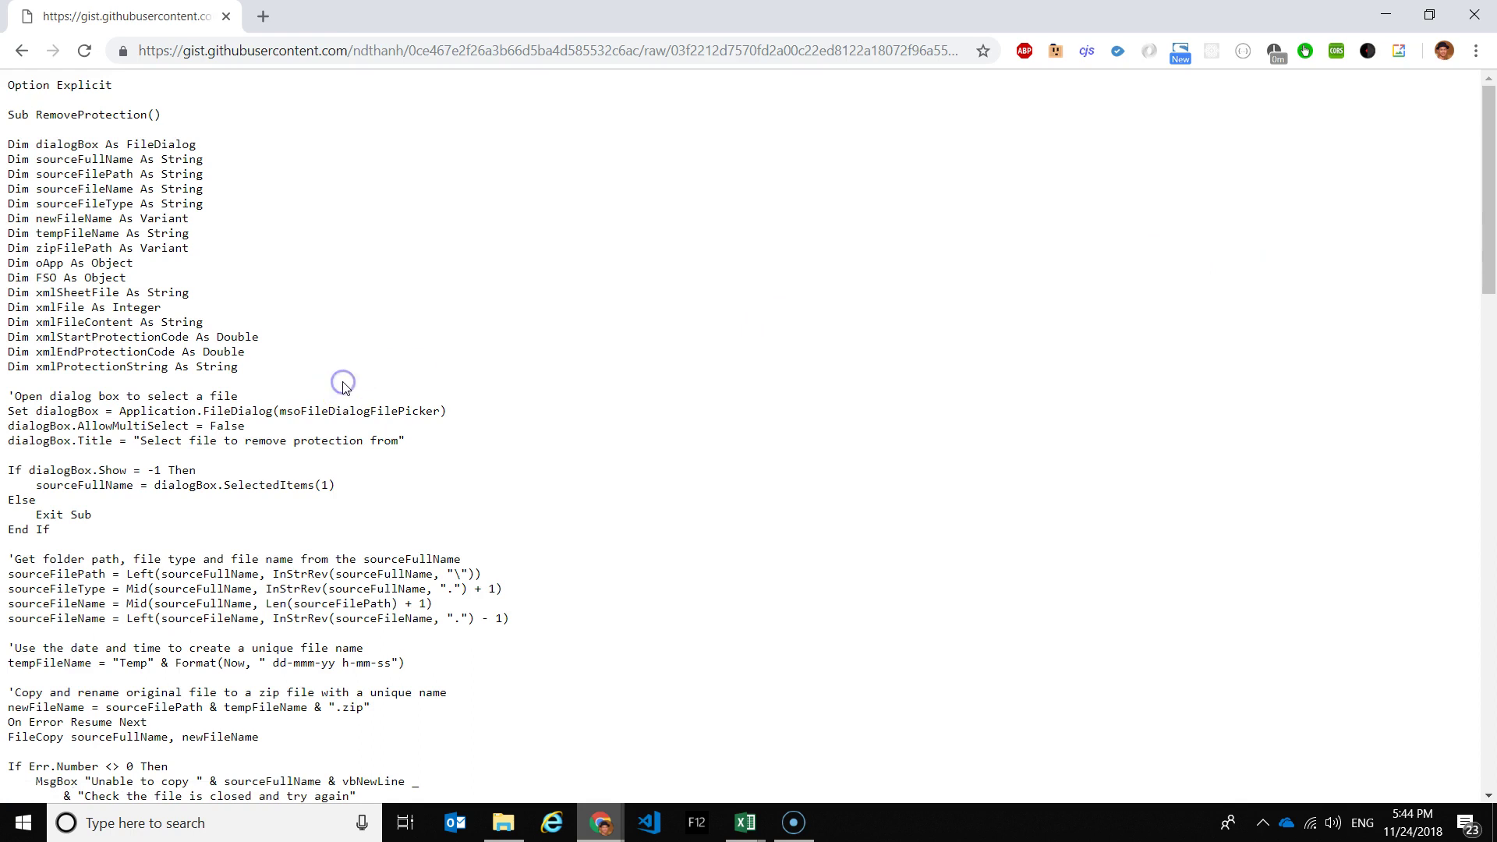
{"action": "key", "text": "ctrl+a"}
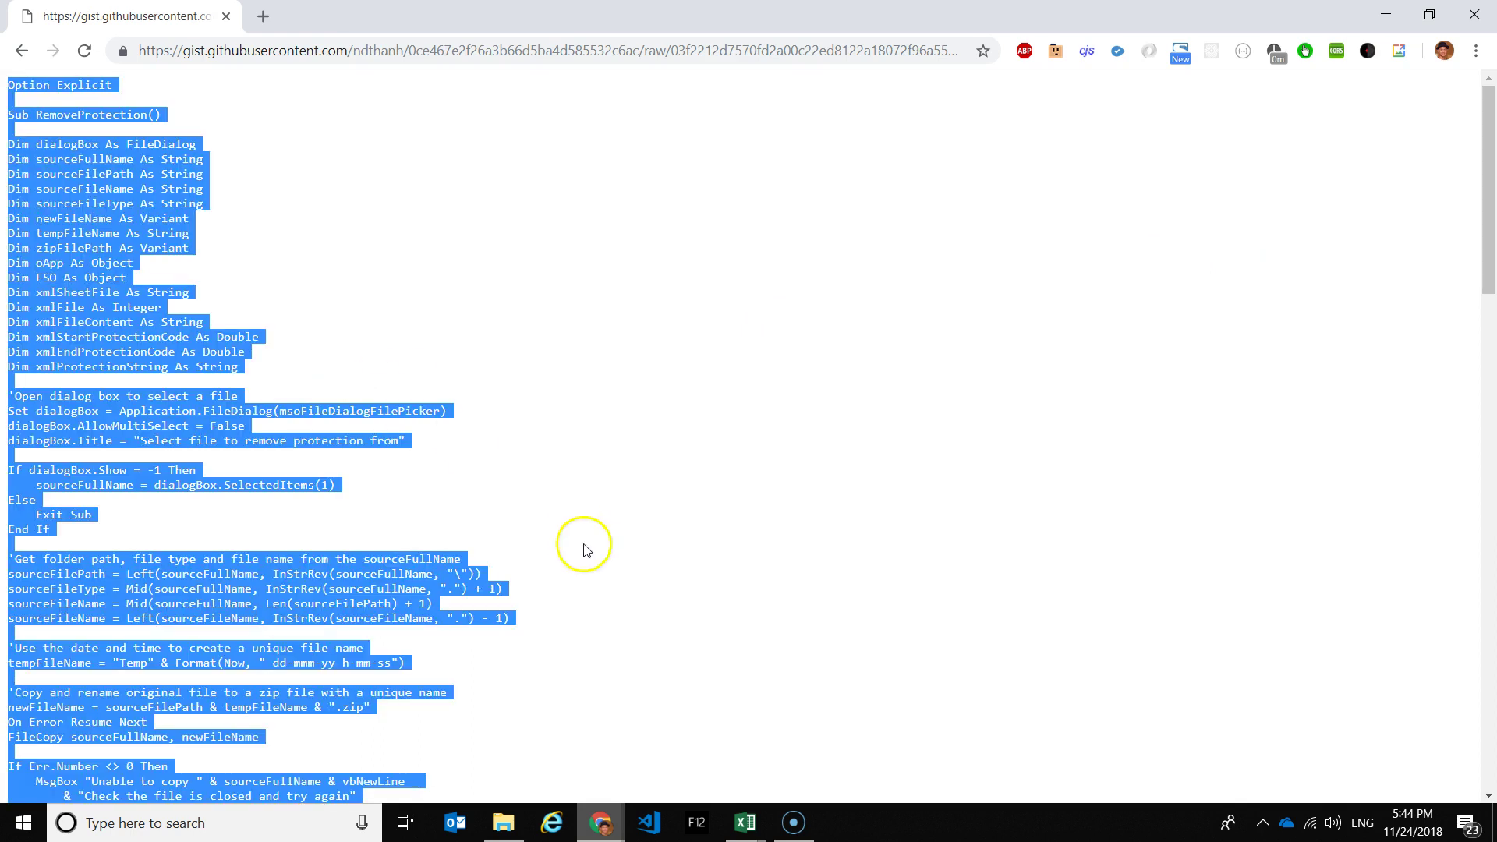
{"action": "left_click", "coordinate": [747, 825]}
{"action": "left_click", "coordinate": [846, 738]}
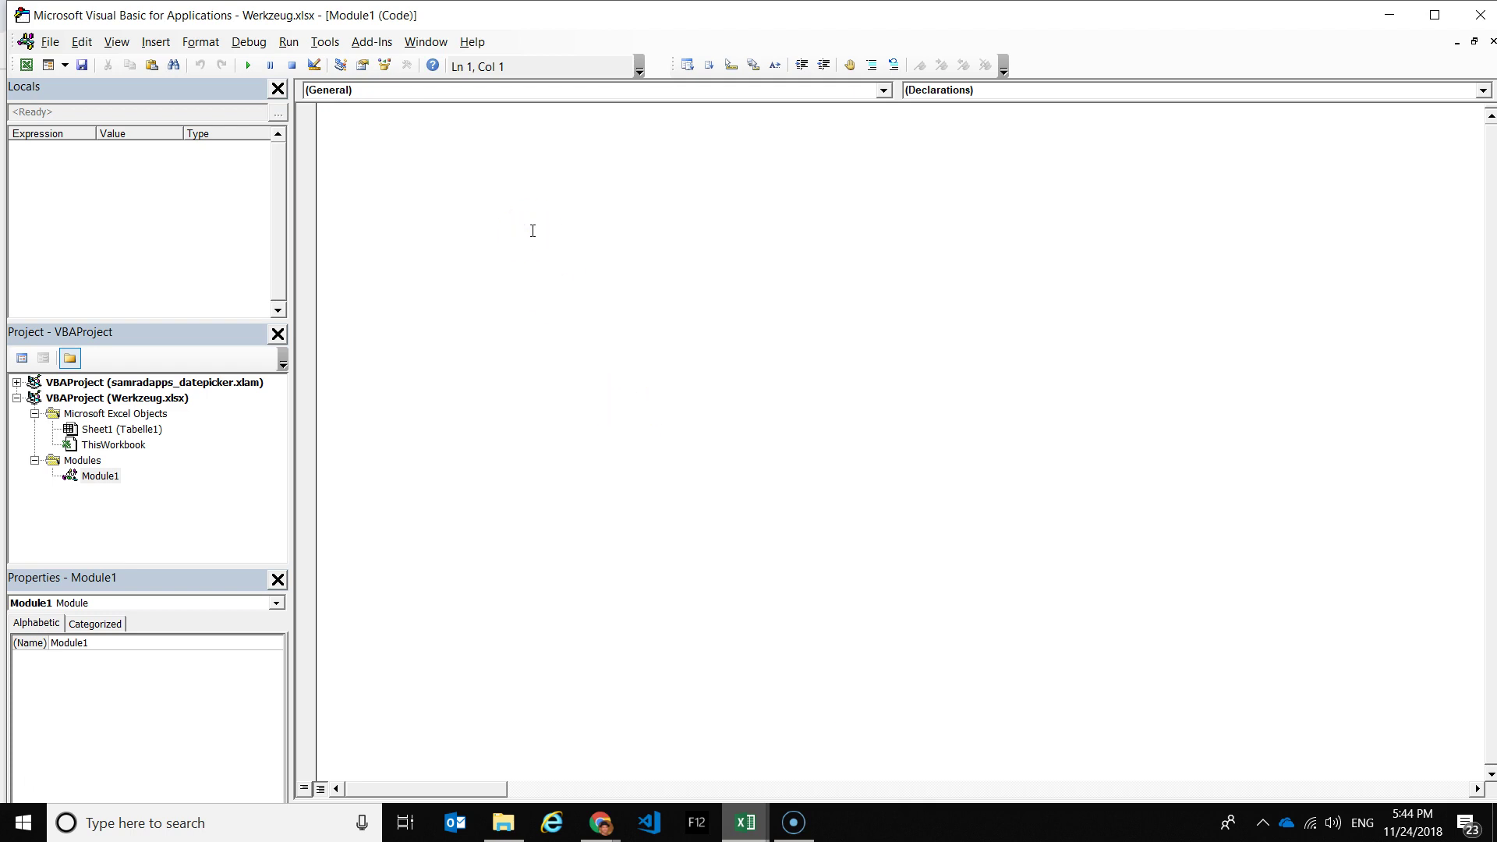
Paste the RemoveProtection macro into Module1, scroll up to review it, and close the VBA editor
{"action": "key", "text": "ctrl+v"}
{"action": "scroll", "coordinate": [858, 336], "scroll_direction": "up", "scroll_amount": 10}
{"action": "scroll", "coordinate": [975, 312], "scroll_direction": "up", "scroll_amount": 10}
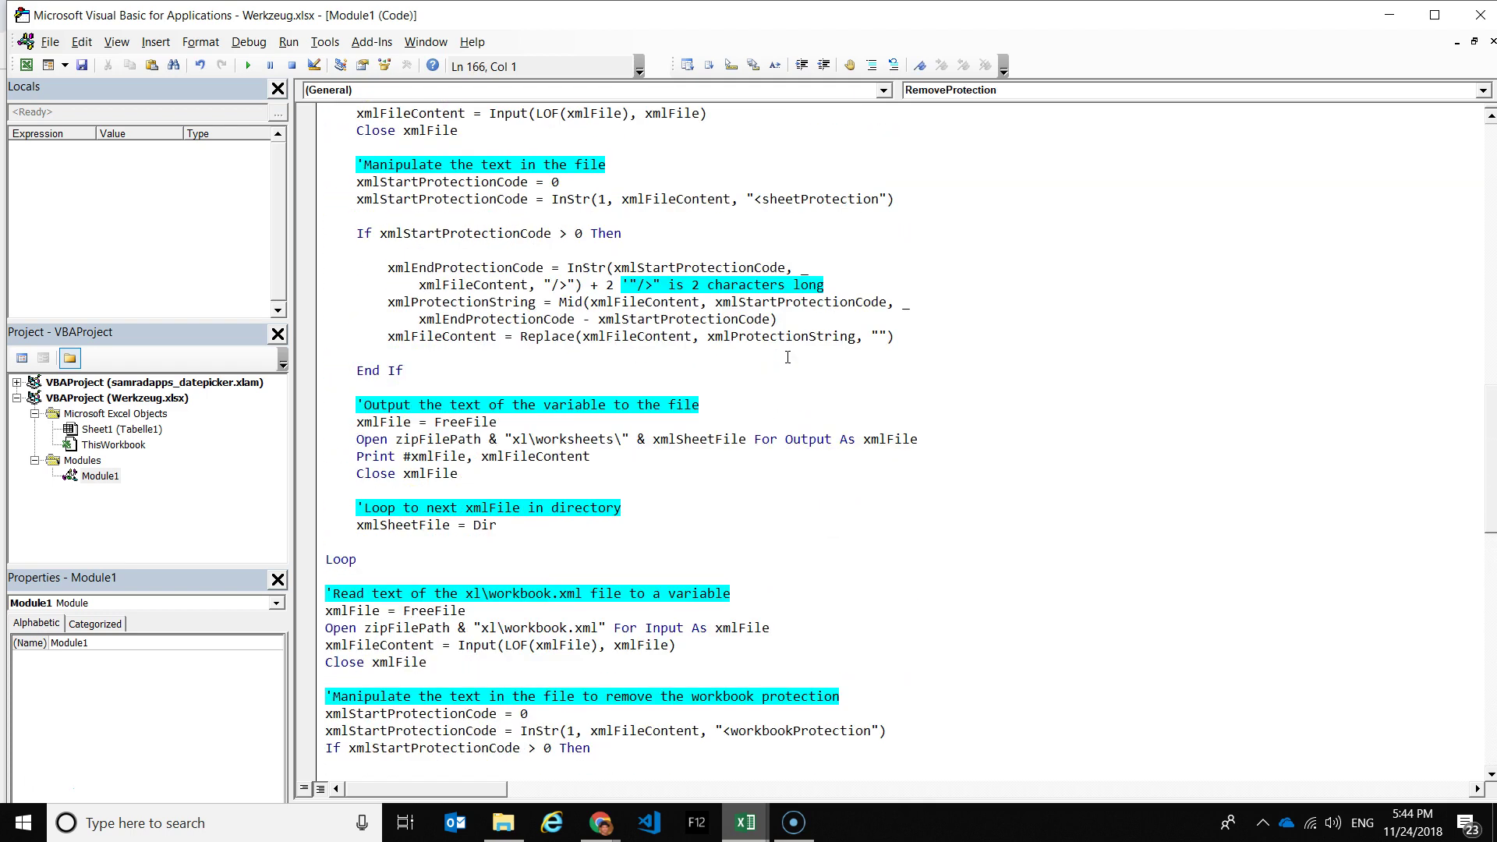
{"action": "scroll", "coordinate": [1056, 301], "scroll_direction": "up", "scroll_amount": 10}
{"action": "scroll", "coordinate": [1060, 303], "scroll_direction": "up", "scroll_amount": 10}
{"action": "scroll", "coordinate": [1115, 308], "scroll_direction": "up", "scroll_amount": 7}
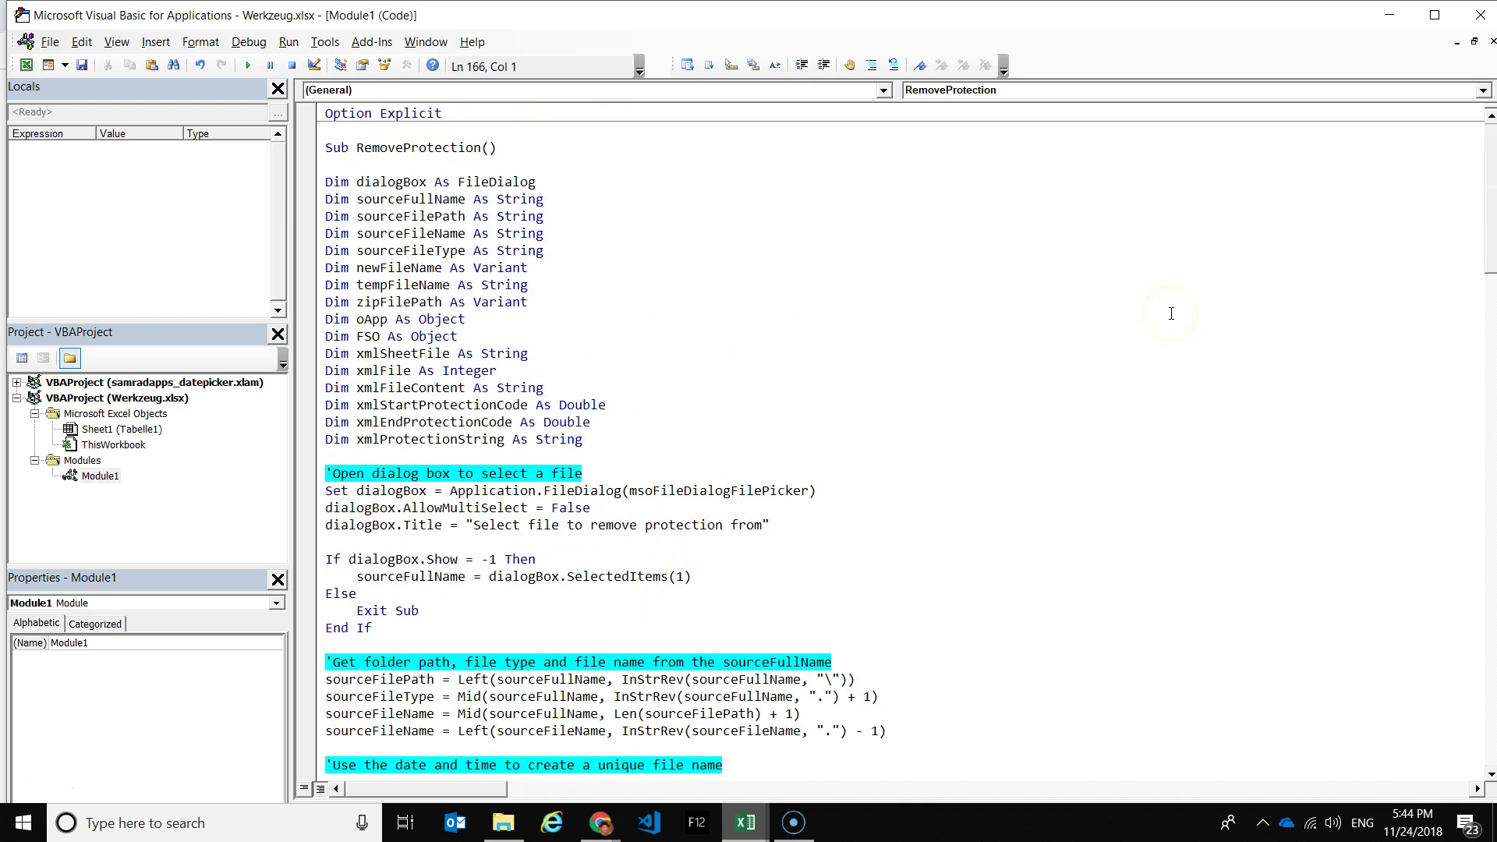
{"action": "left_click", "coordinate": [1479, 15]}
{"action": "key", "text": "Left"}
{"action": "key", "text": "Left"}
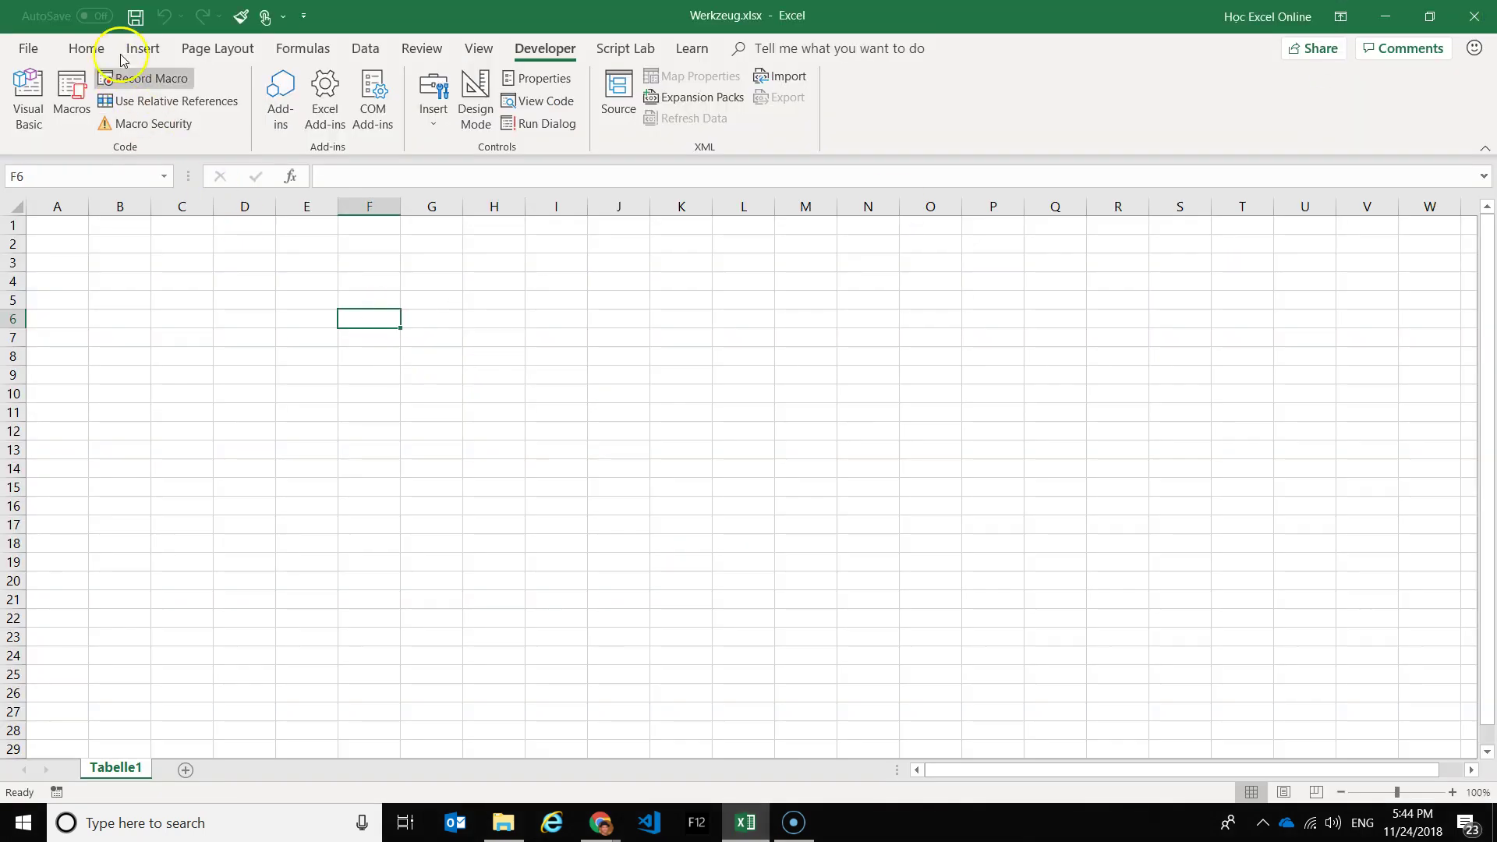
Draw a rectangle shape on the sheet spanning roughly F5 to J16
{"action": "left_click", "coordinate": [137, 48]}
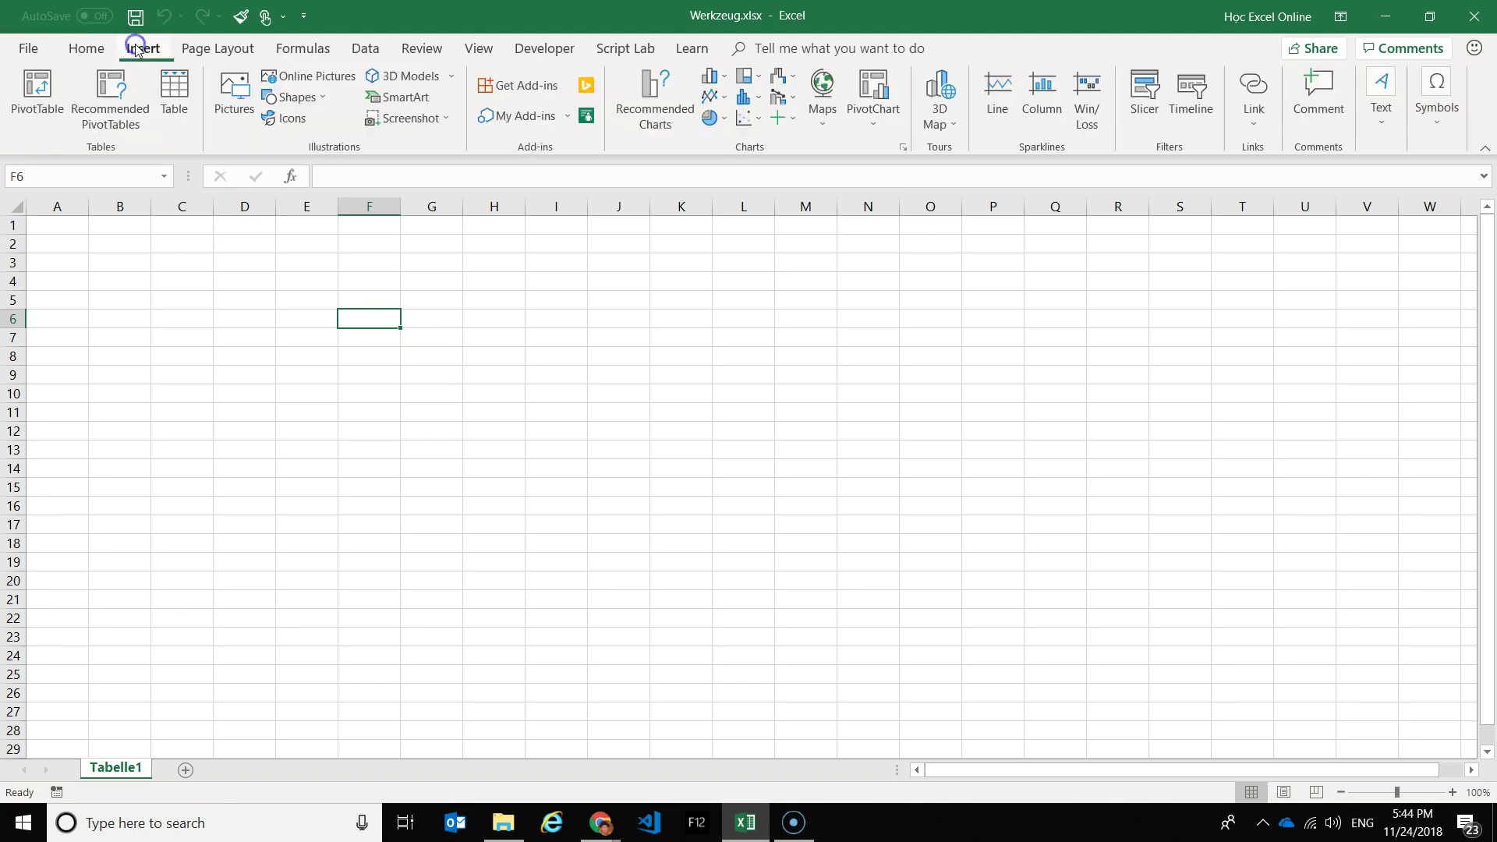
{"action": "left_click", "coordinate": [322, 99]}
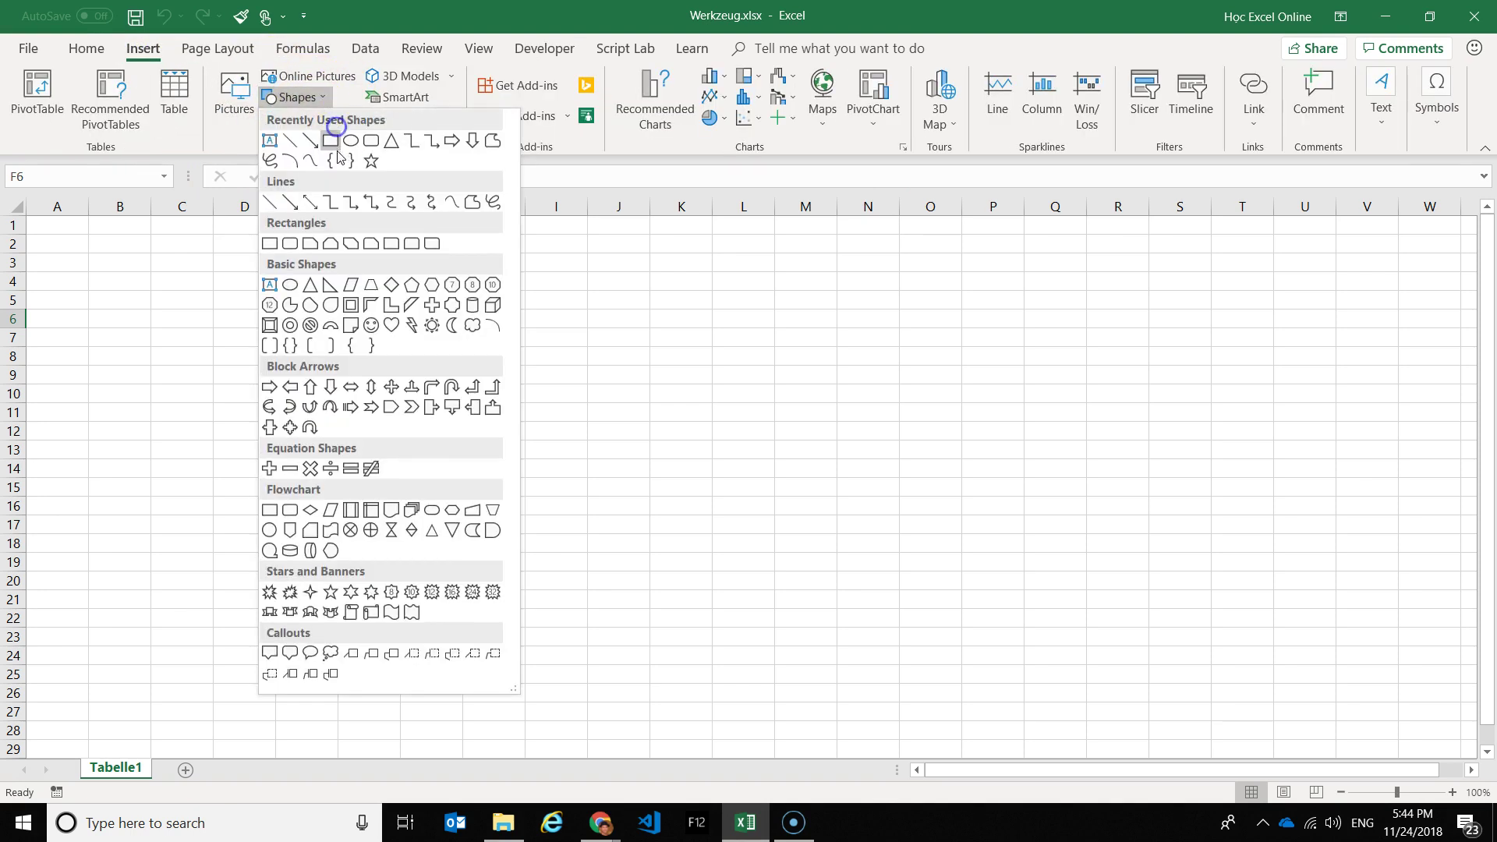
{"action": "left_click", "coordinate": [335, 137]}
{"action": "left_click_drag", "start_coordinate": [385, 281], "coordinate": [662, 507]}
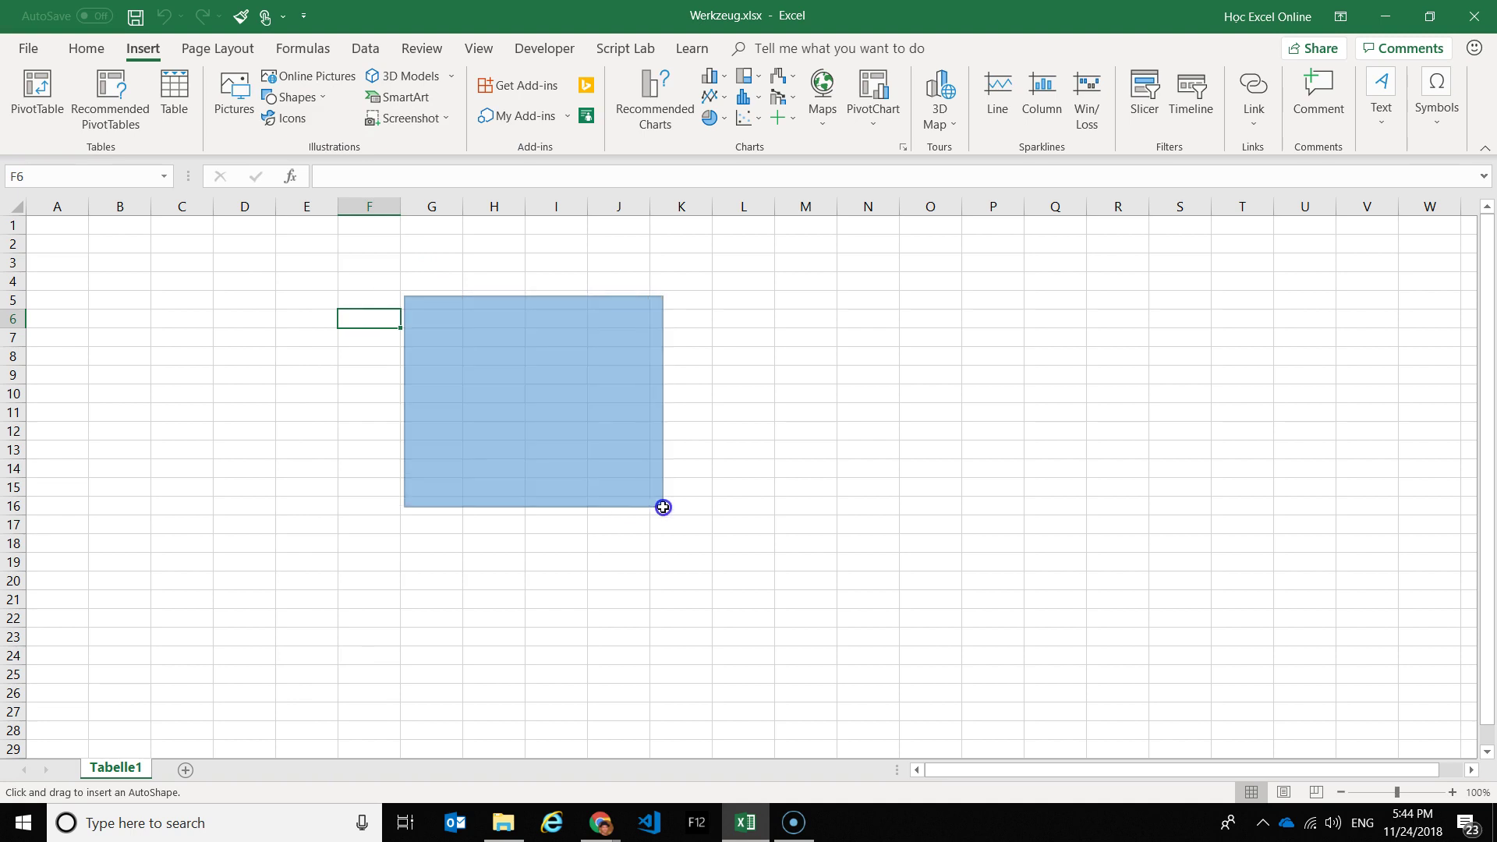
Assign the RemoveProtection macro to the rectangle
{"action": "right_click", "coordinate": [521, 367]}
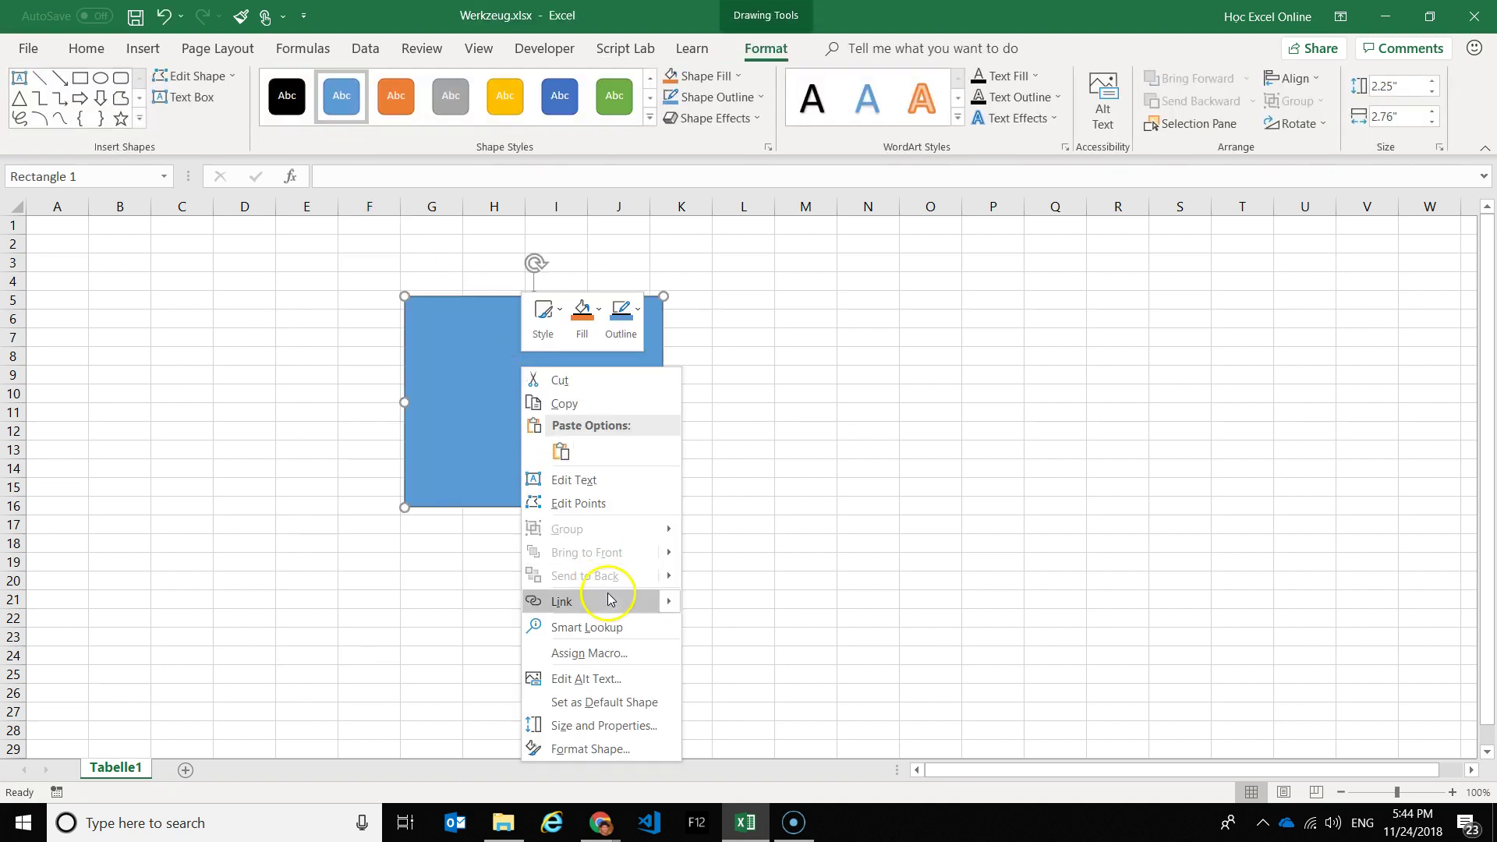
{"action": "left_click", "coordinate": [592, 653]}
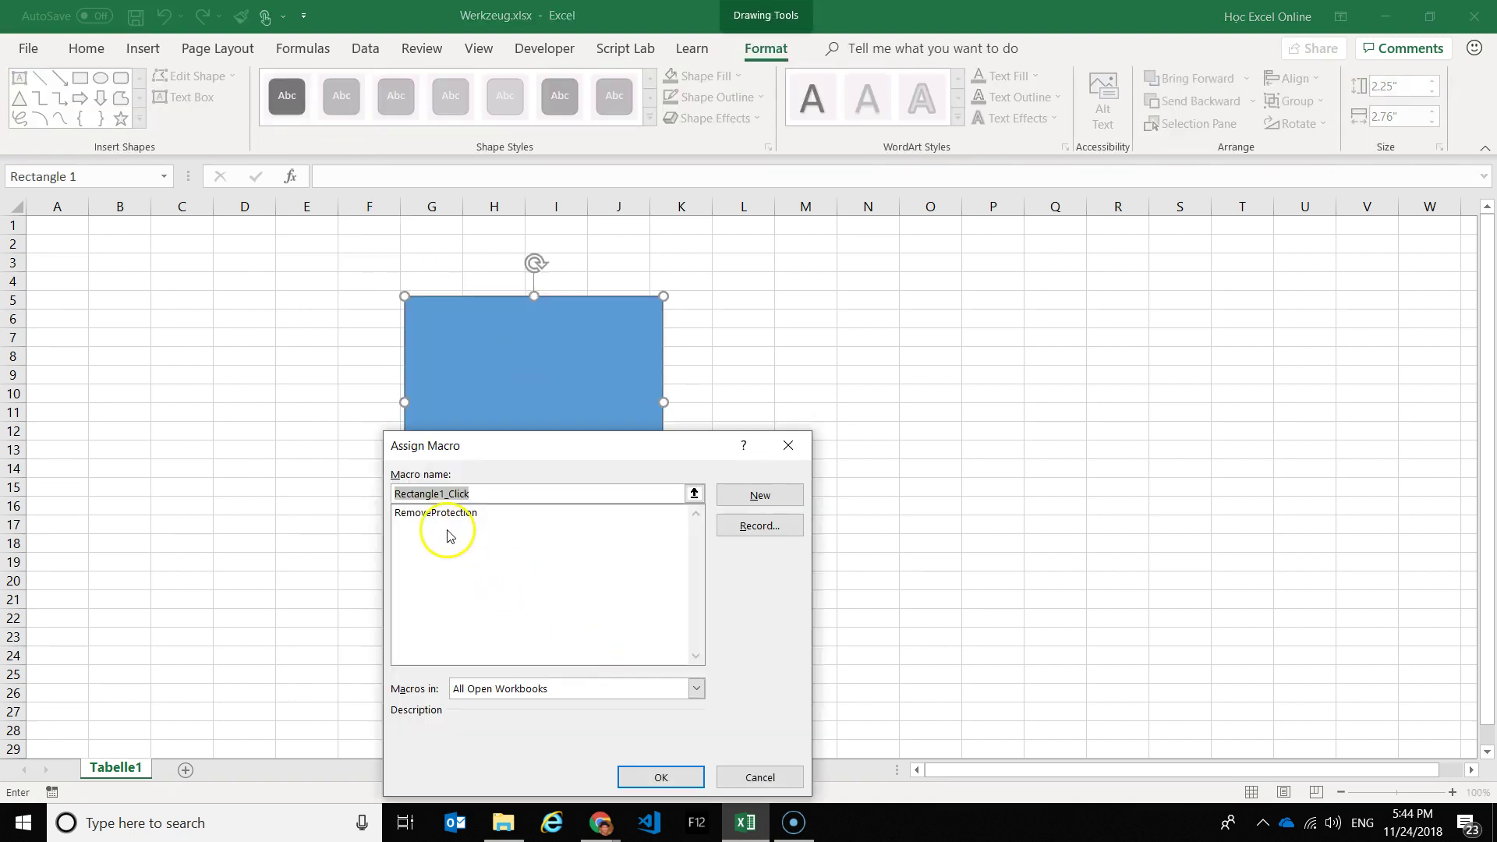
{"action": "left_click", "coordinate": [442, 512]}
{"action": "left_click", "coordinate": [661, 777]}
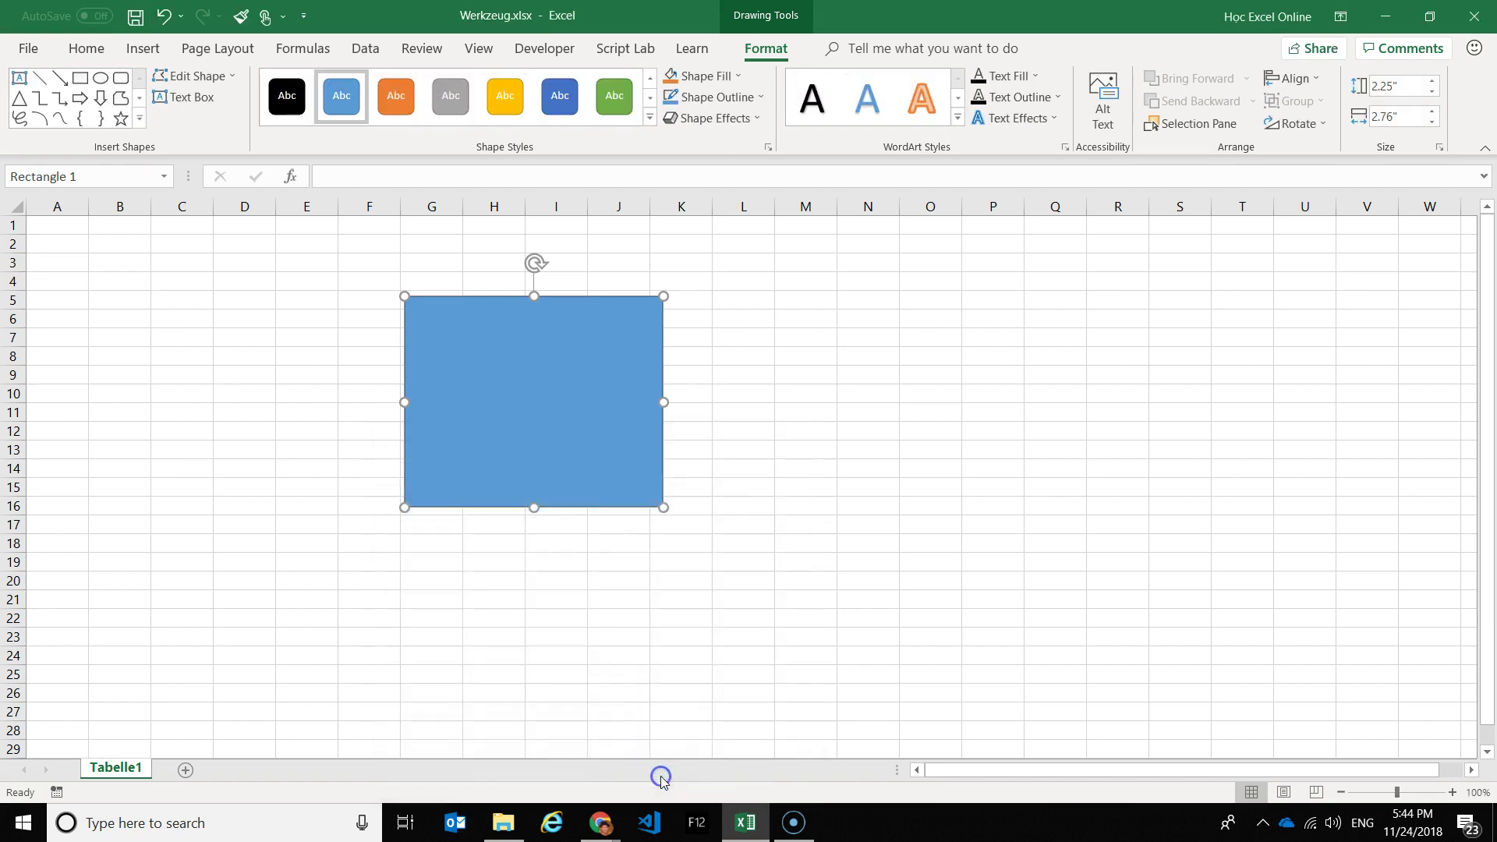
{"action": "left_click", "coordinate": [853, 447]}
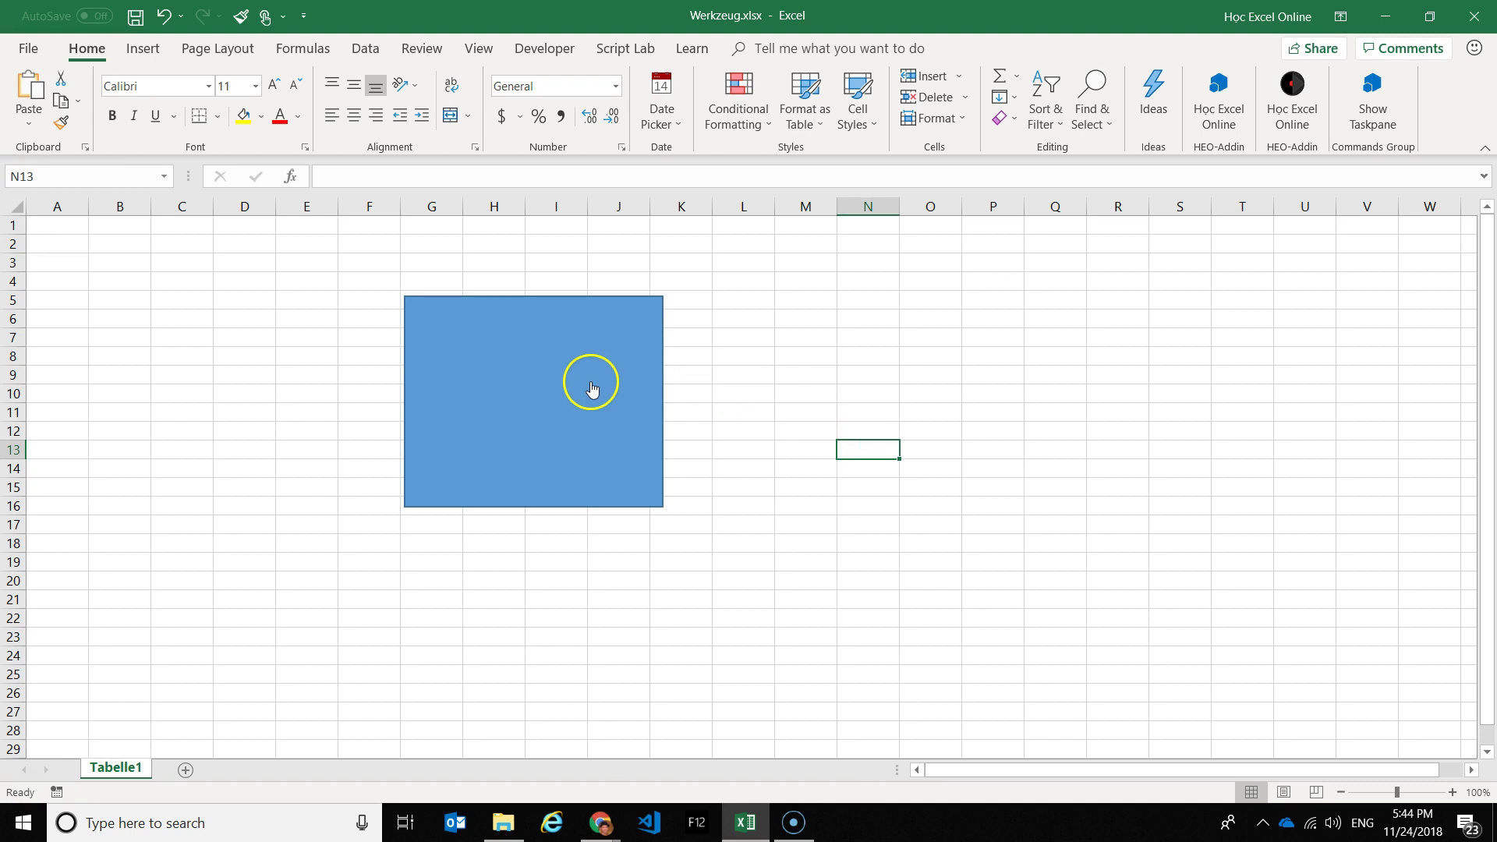
Run the rectangle's macro on Target_file - Copy.xlsx and dismiss the passwords-removed message
{"action": "left_click", "coordinate": [543, 408]}
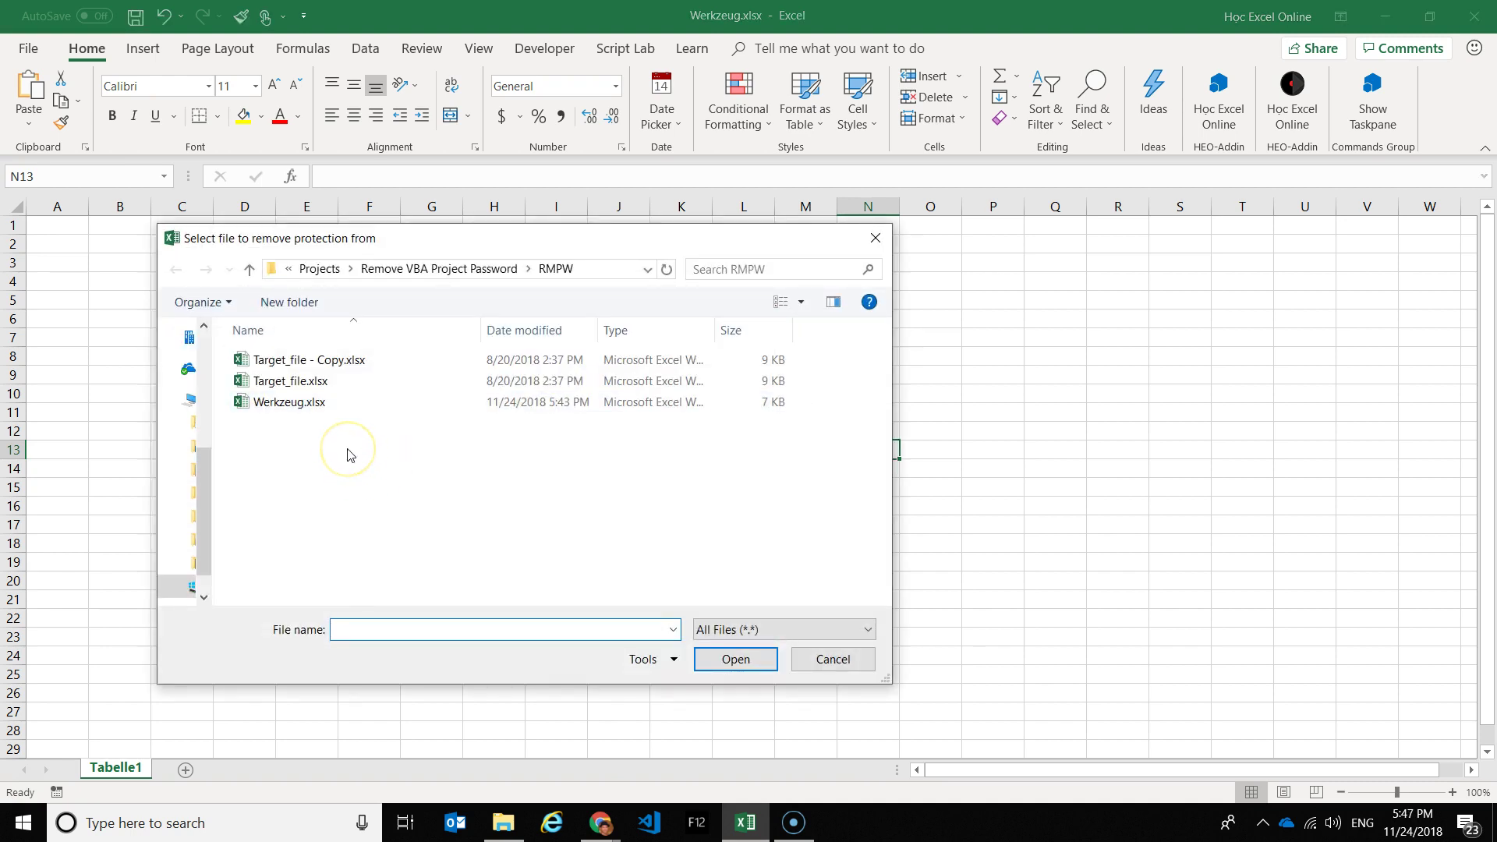
{"action": "left_click", "coordinate": [321, 367]}
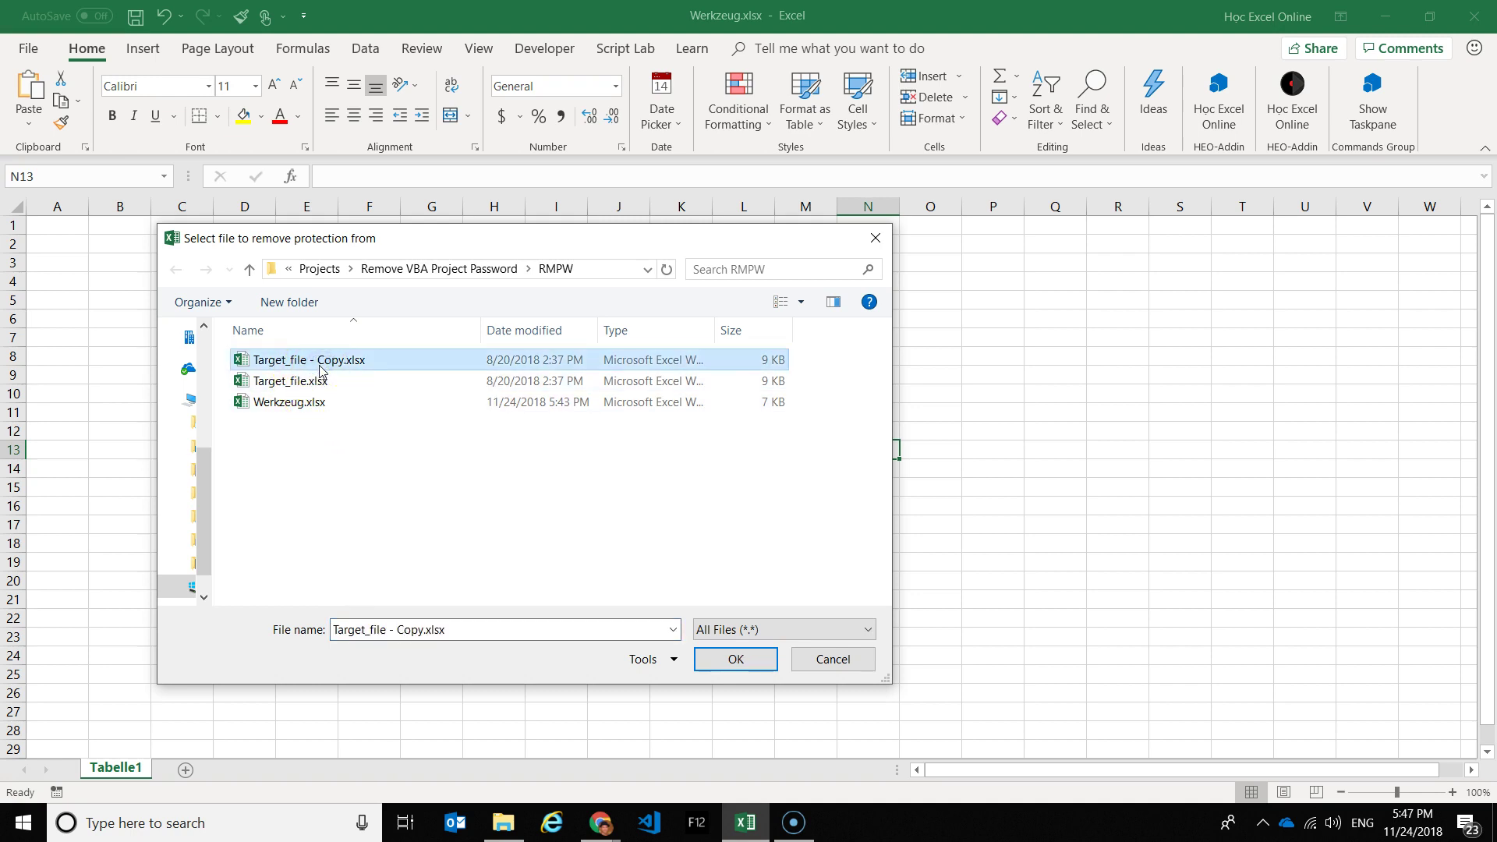
{"action": "left_click", "coordinate": [737, 659]}
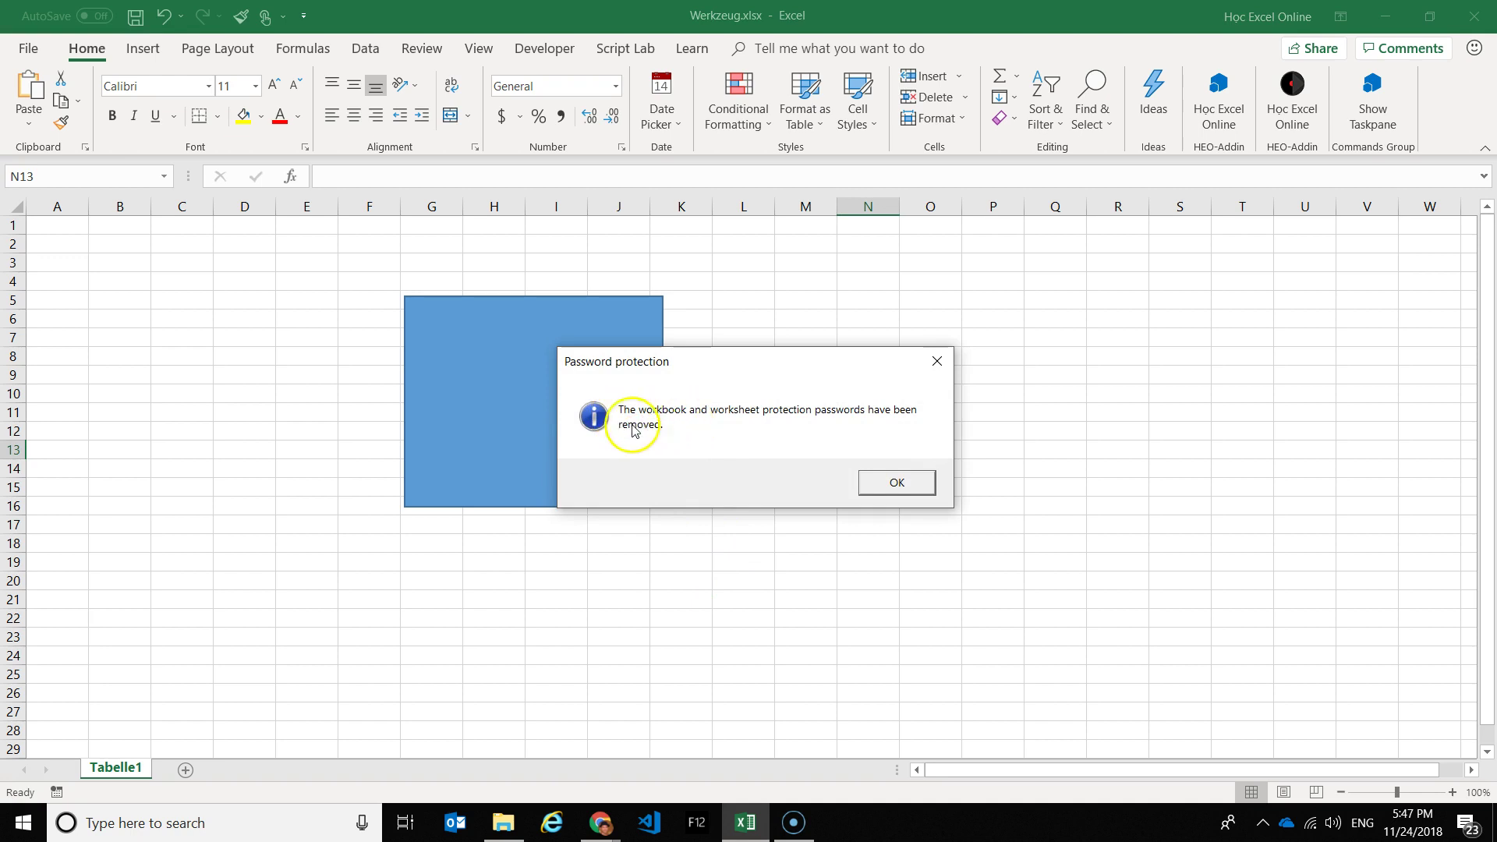
{"action": "left_click", "coordinate": [887, 485]}
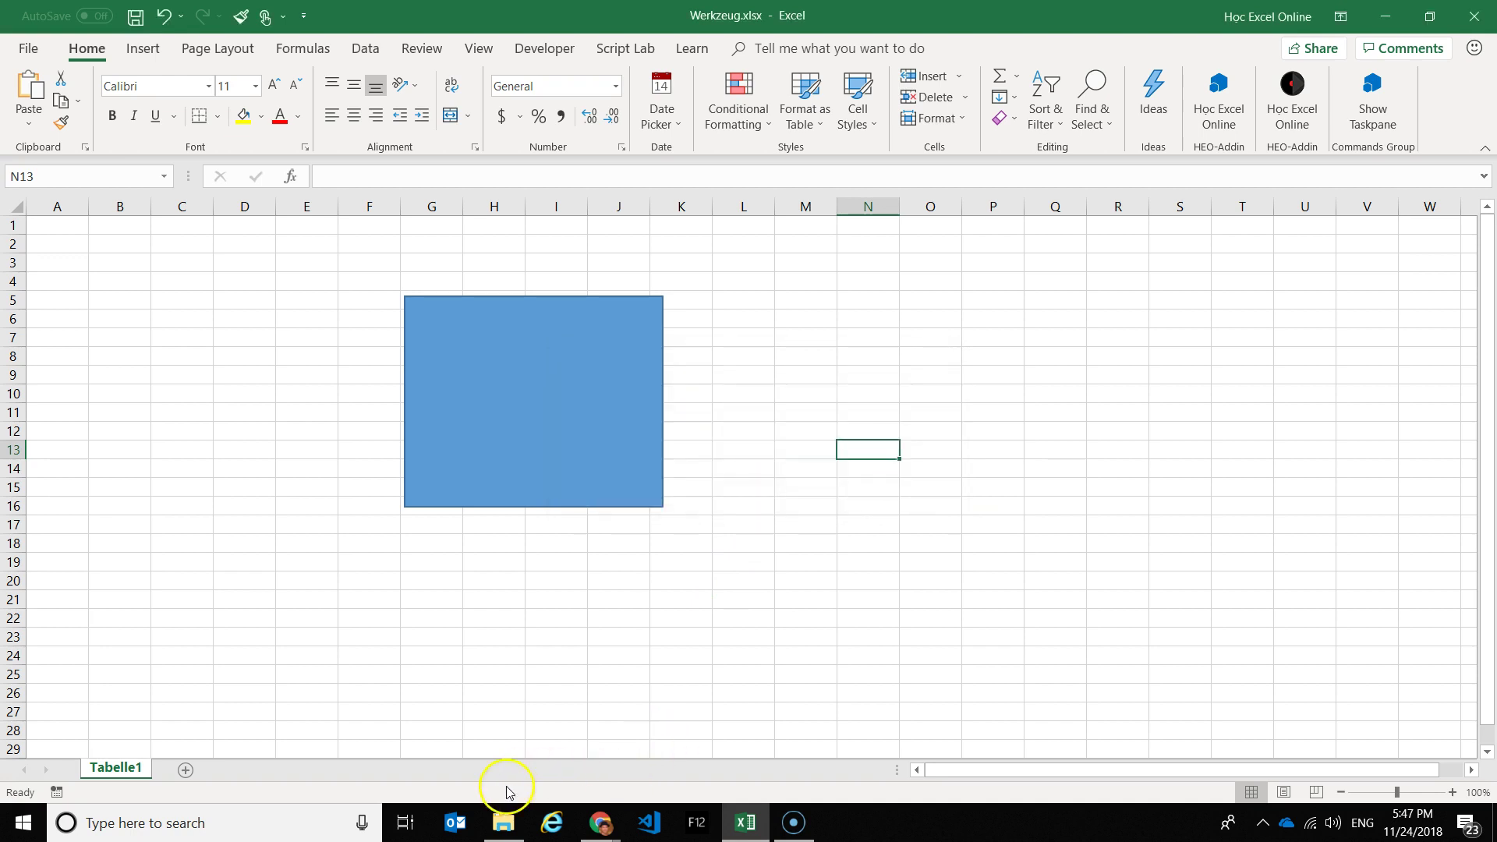
Widen the RMPW folder's Name column and select Target_file - Copy_24-Nov-18 17-47-45.xlsx
{"action": "left_click", "coordinate": [502, 827]}
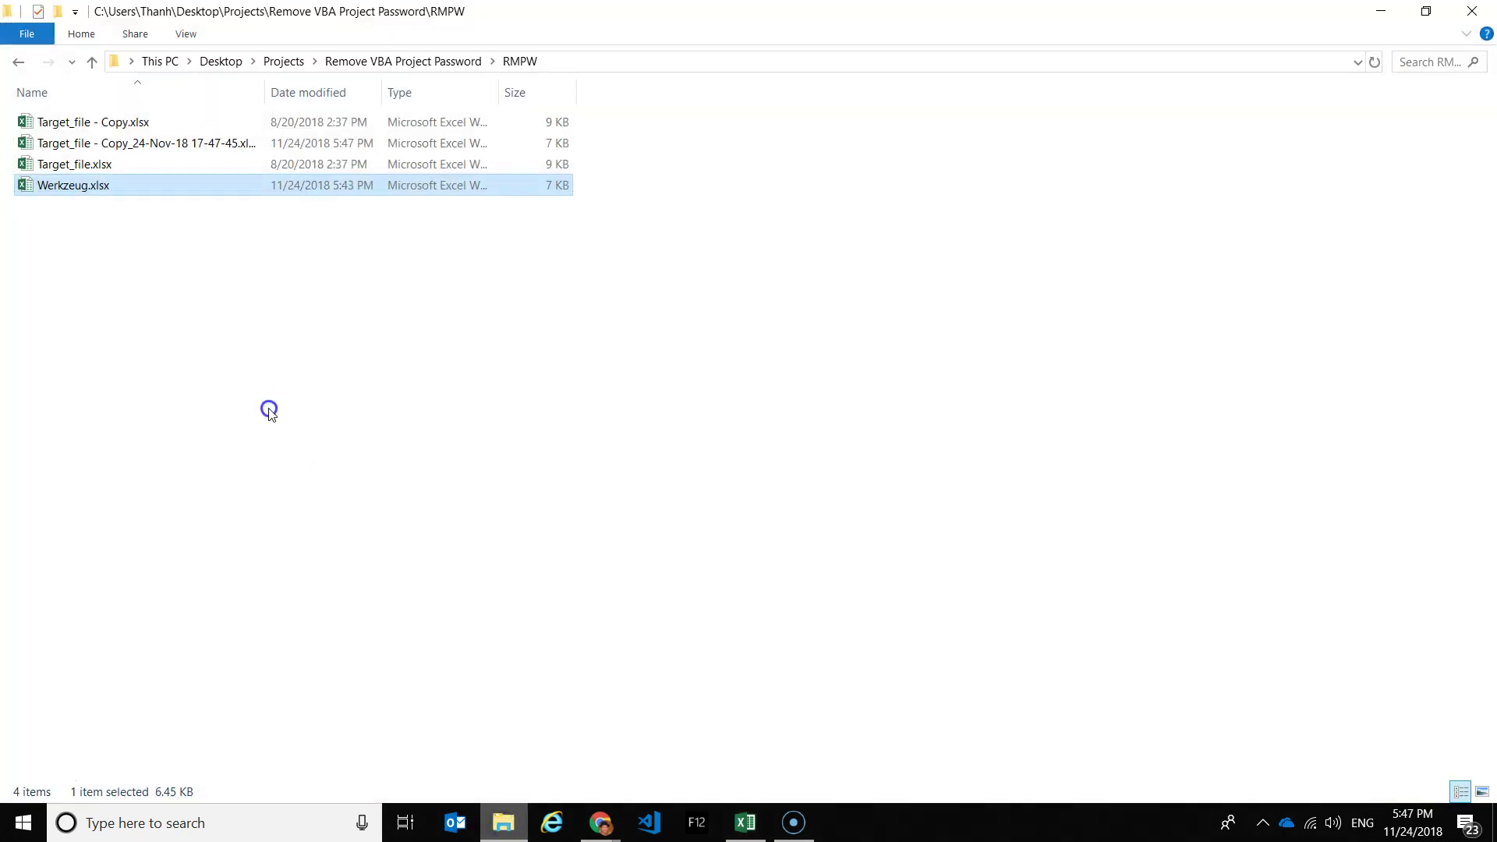
{"action": "left_click", "coordinate": [269, 411]}
{"action": "left_click_drag", "start_coordinate": [264, 92], "coordinate": [433, 102]}
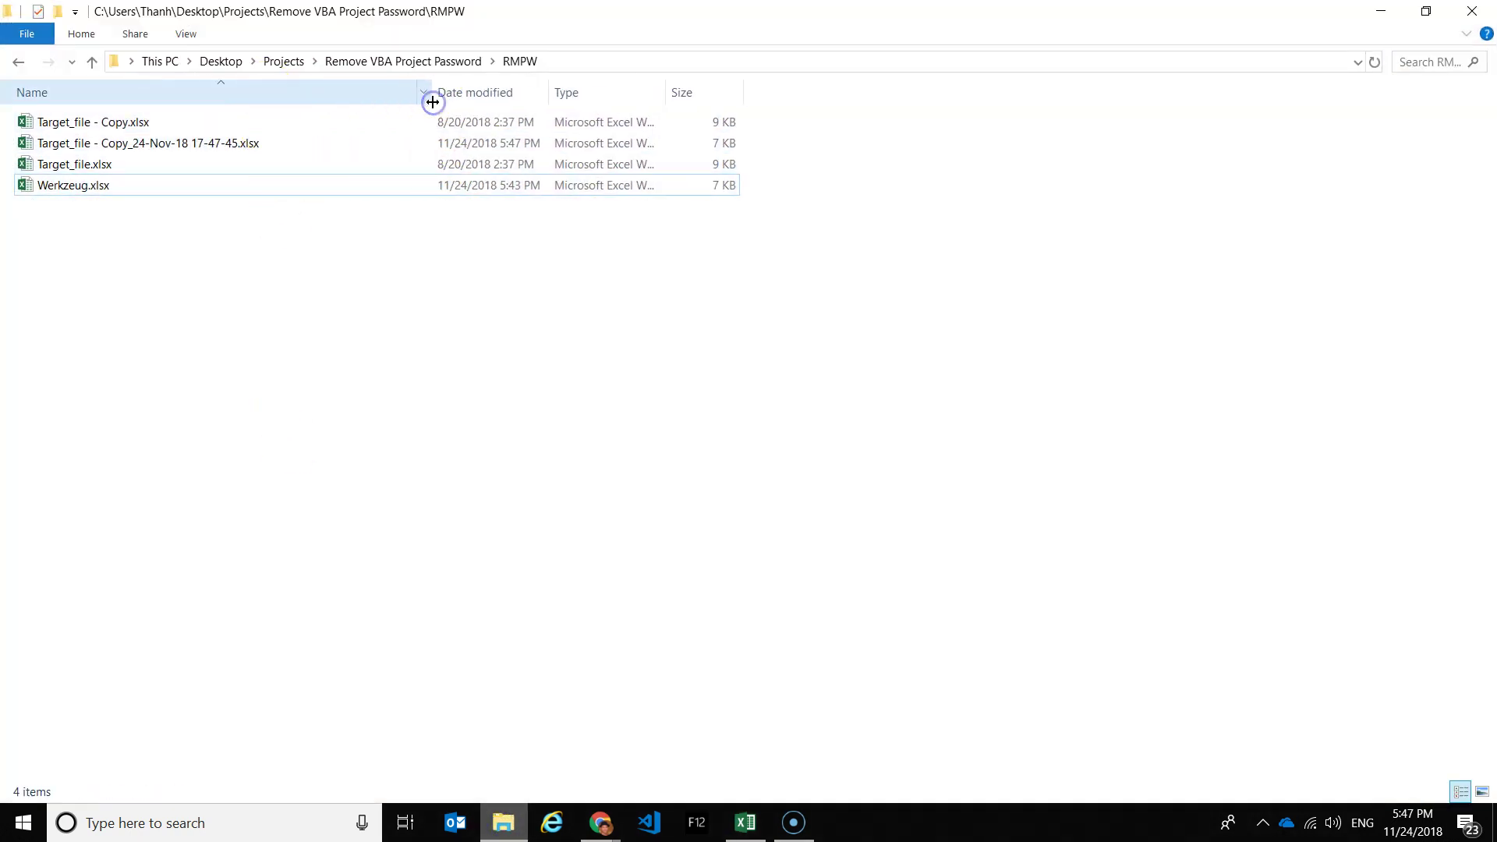
{"action": "left_click", "coordinate": [90, 144]}
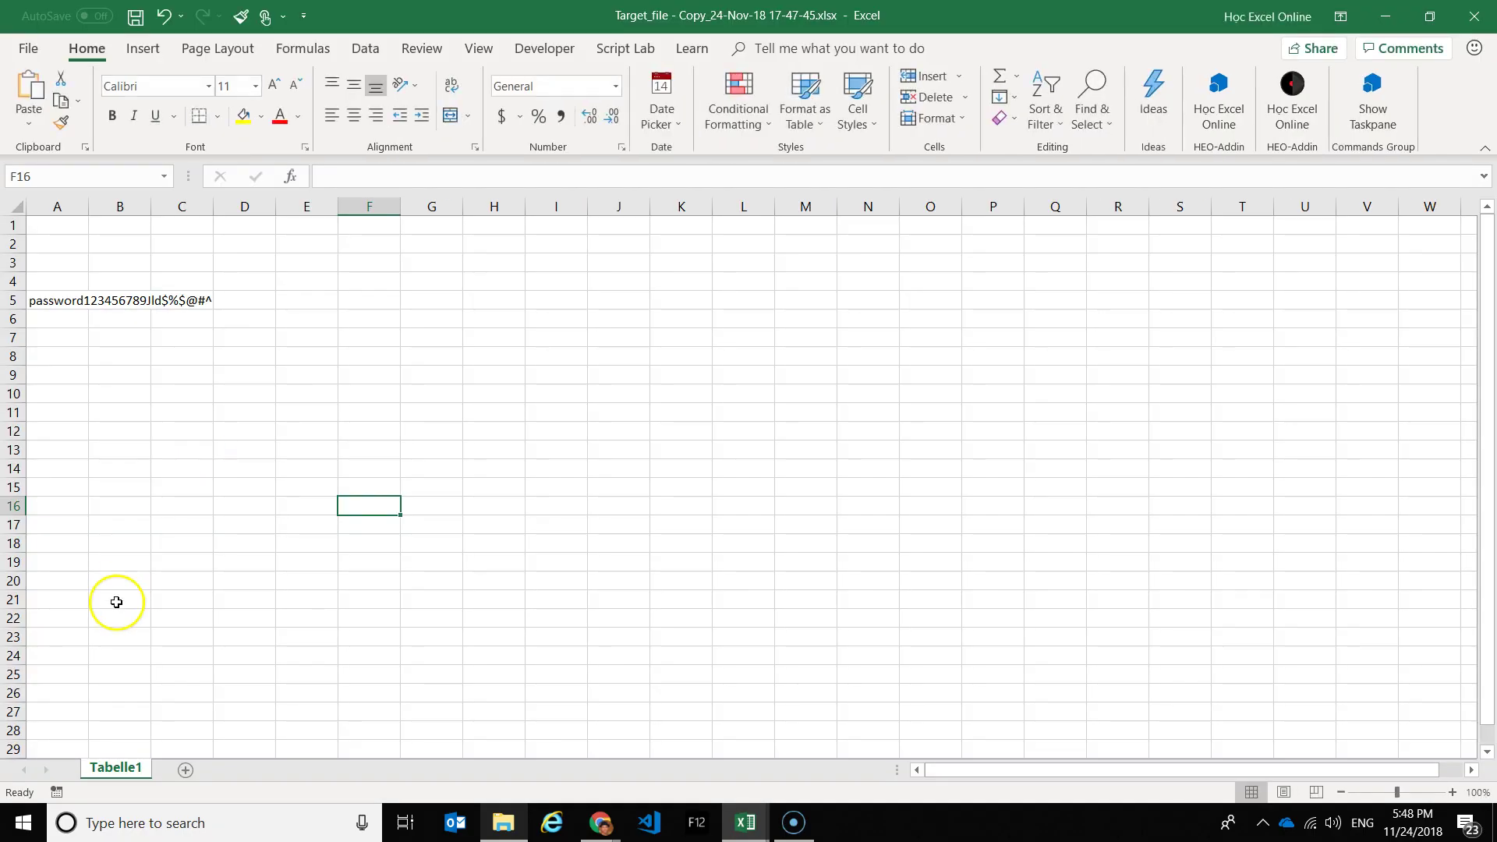
Check the Tabelle1 tab's menu now offers Protect Sheet, confirming the sheet is unprotected
{"action": "right_click", "coordinate": [113, 766]}
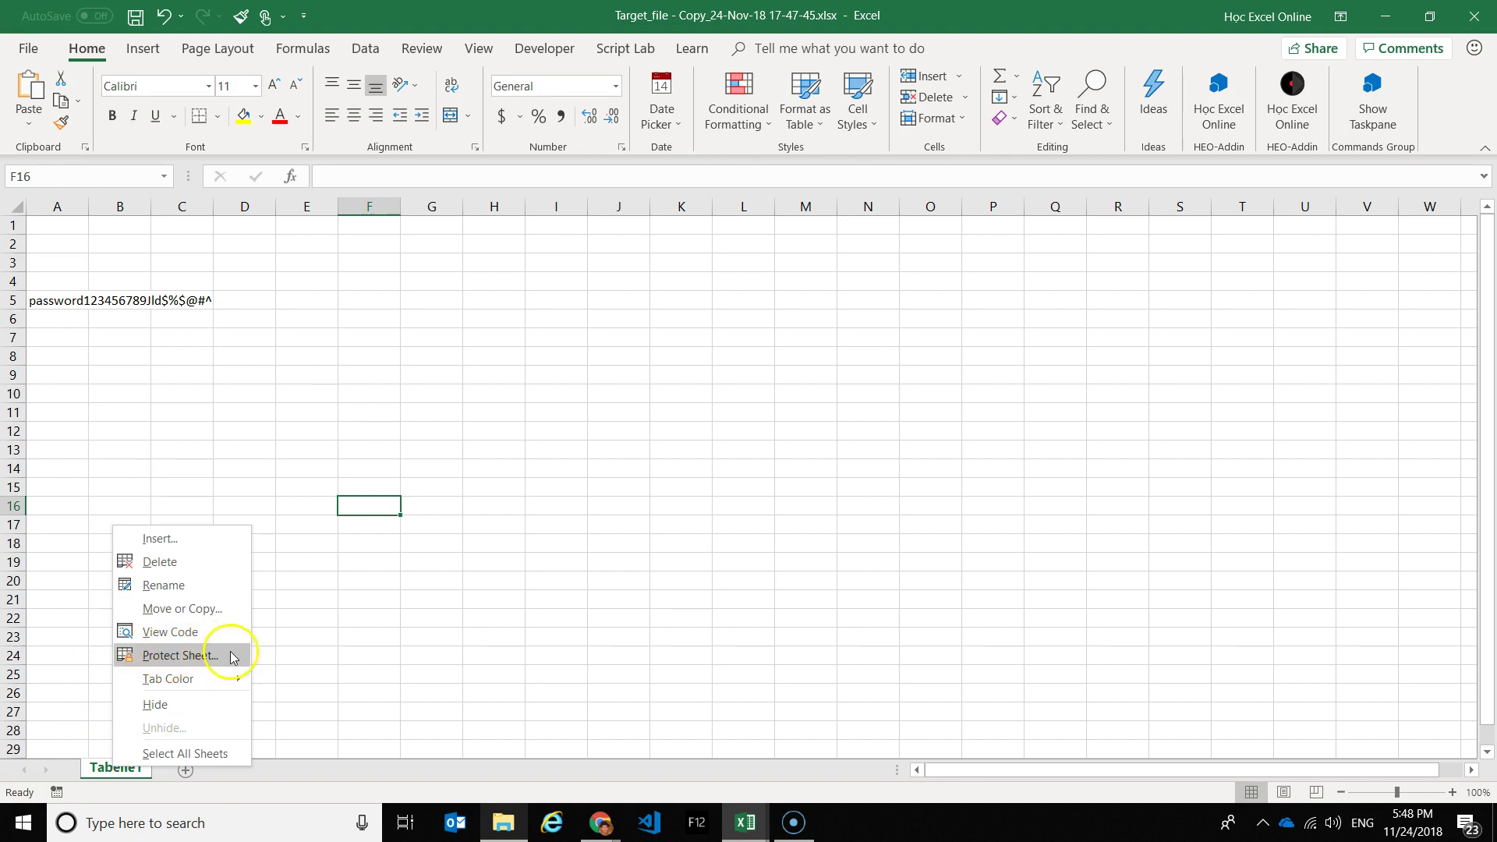
{"action": "left_click", "coordinate": [178, 655]}
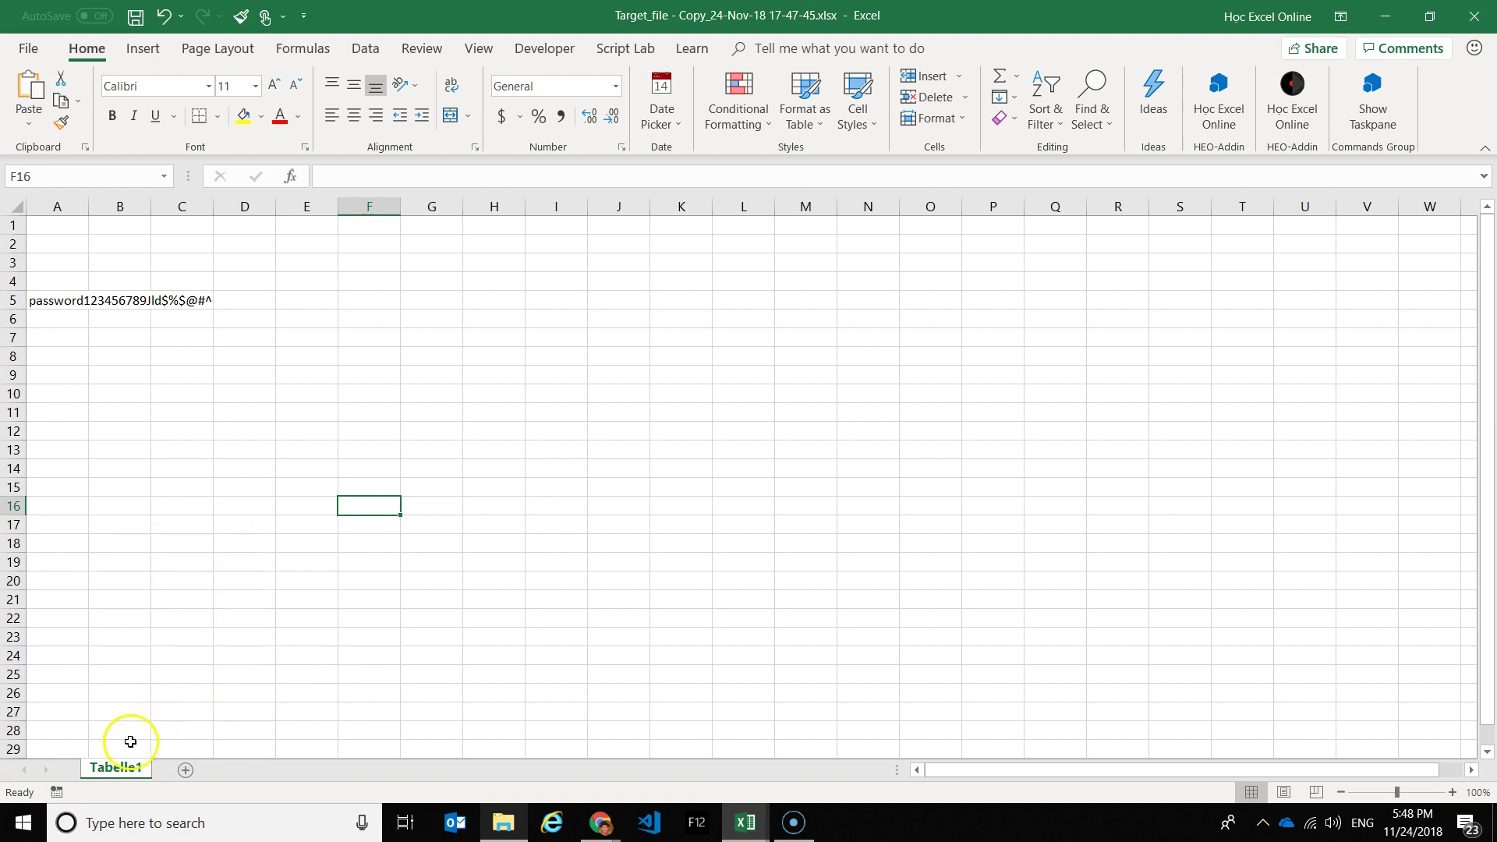